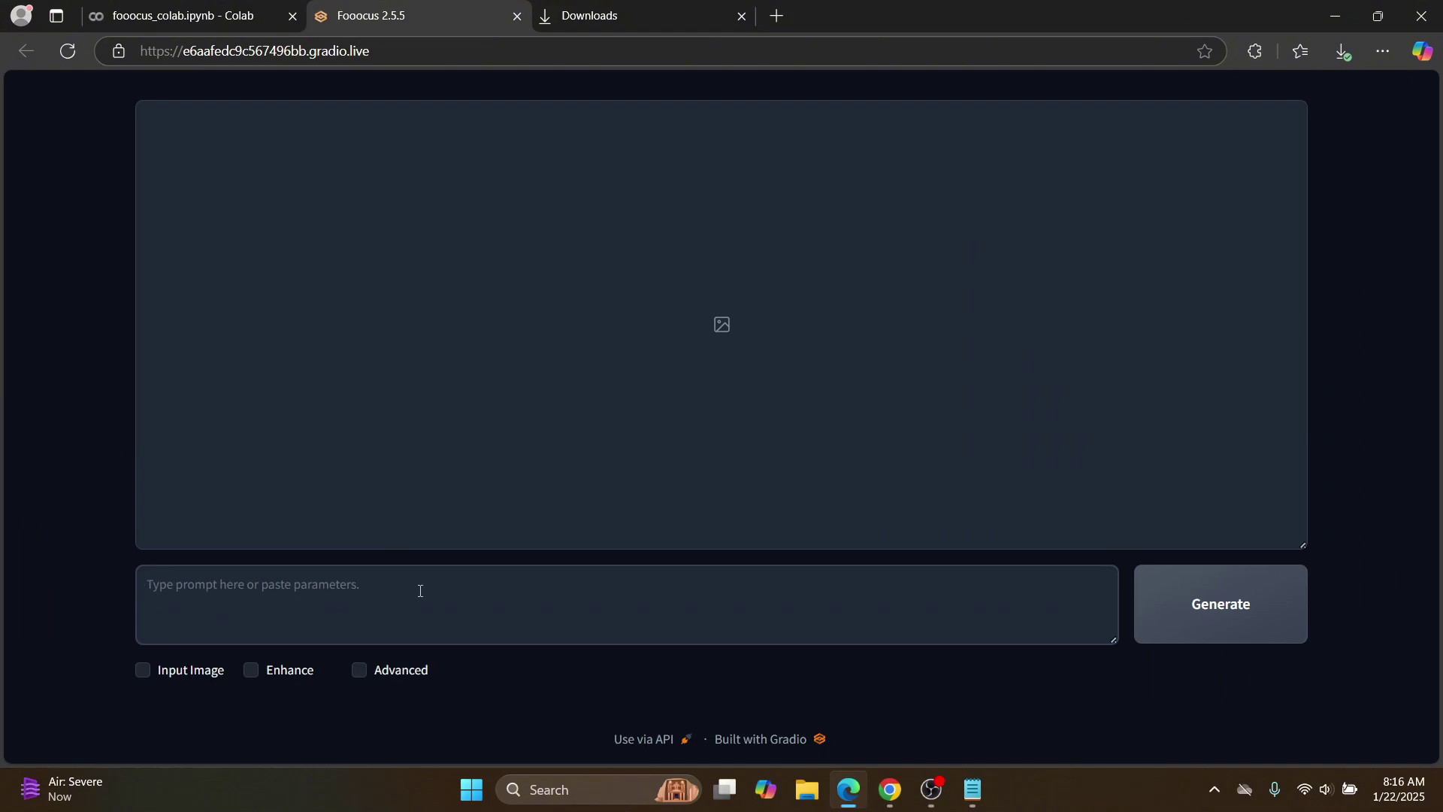
Step: Enter the prompt "The lion's reflection ripples gently as his cubs sip water." and show the advanced options
left_click(418, 591)
type("The lion's reflection ripples gently as his cubs sip water.")
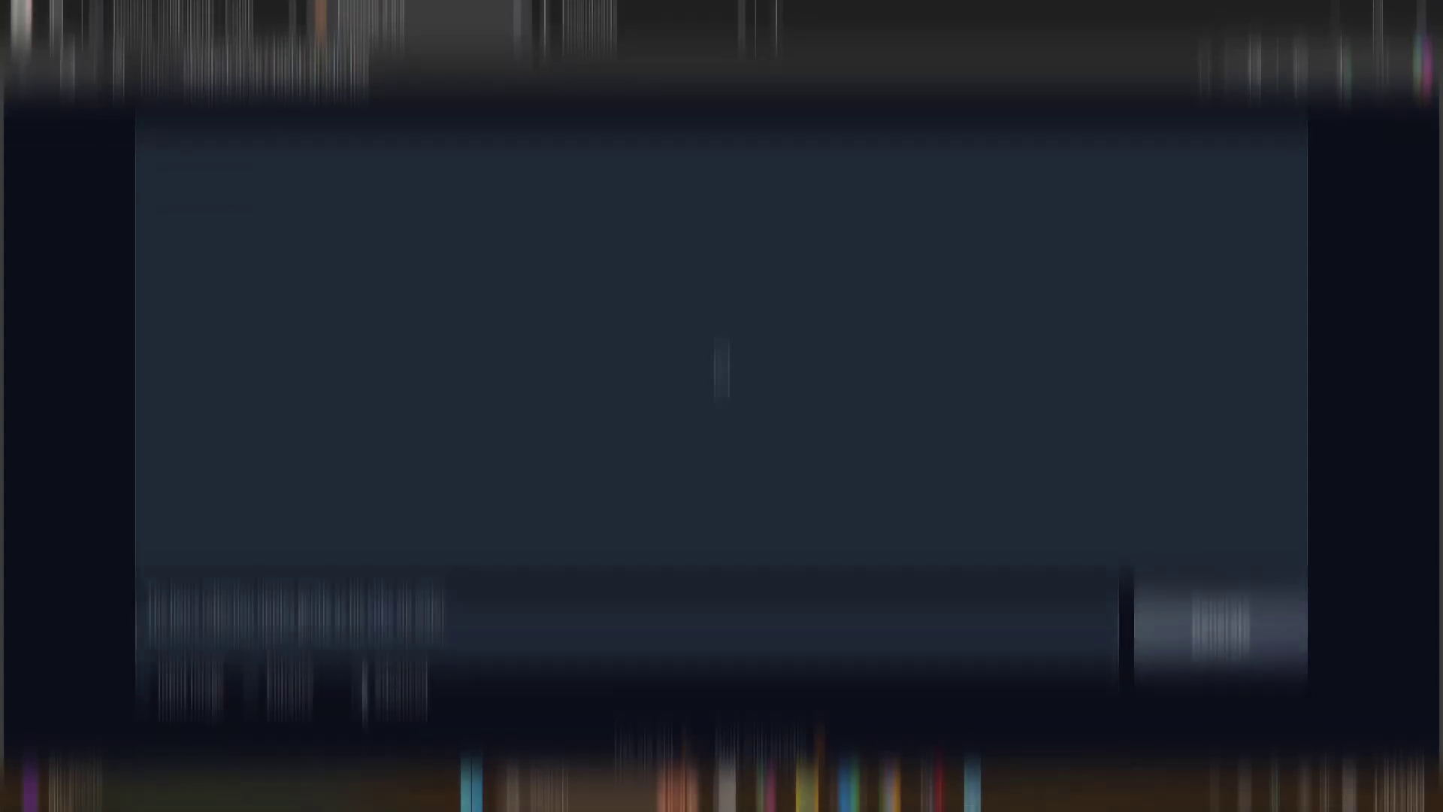
left_click(359, 671)
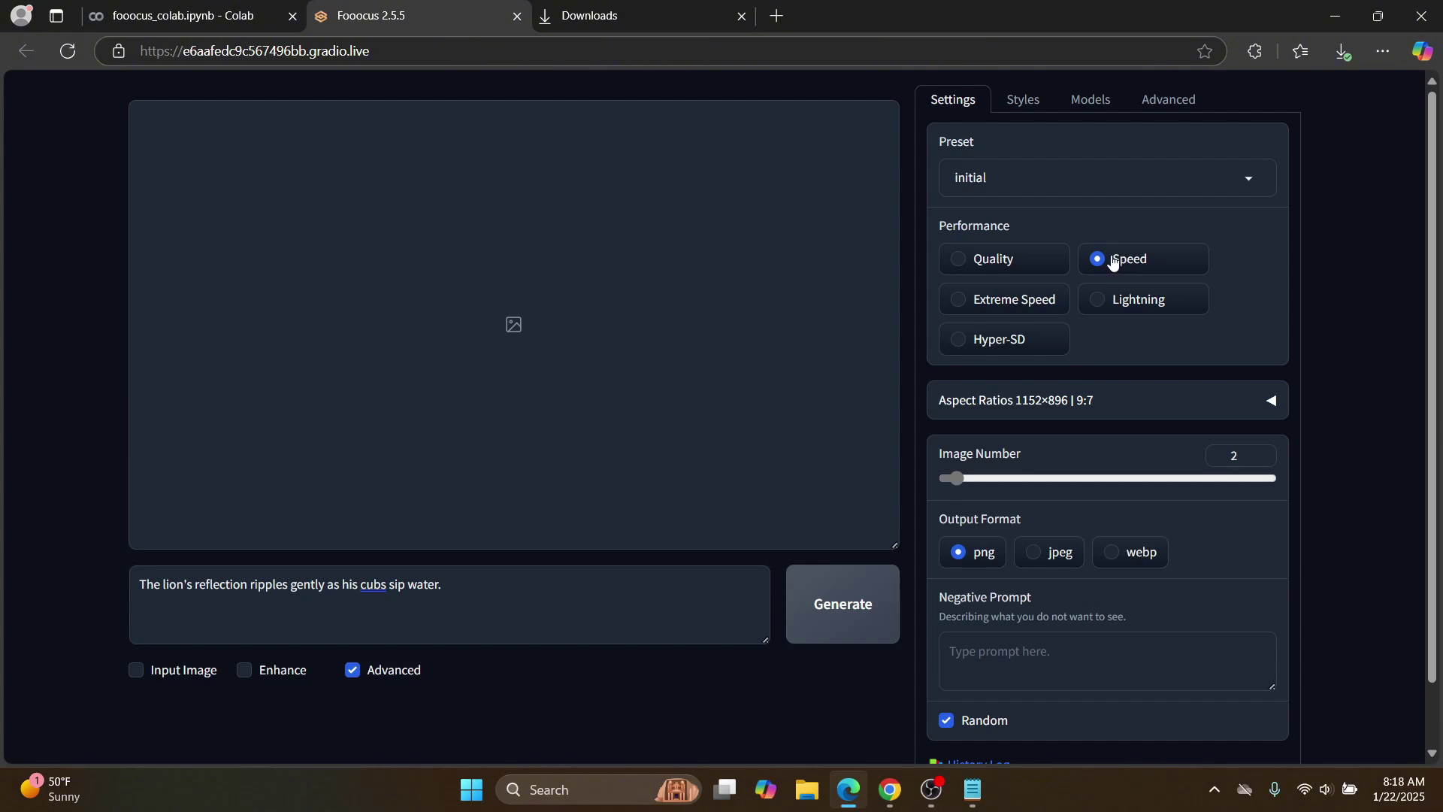
Step: Set the performance to Quality and the aspect ratio to 1344×768 (7:4)
left_click(992, 260)
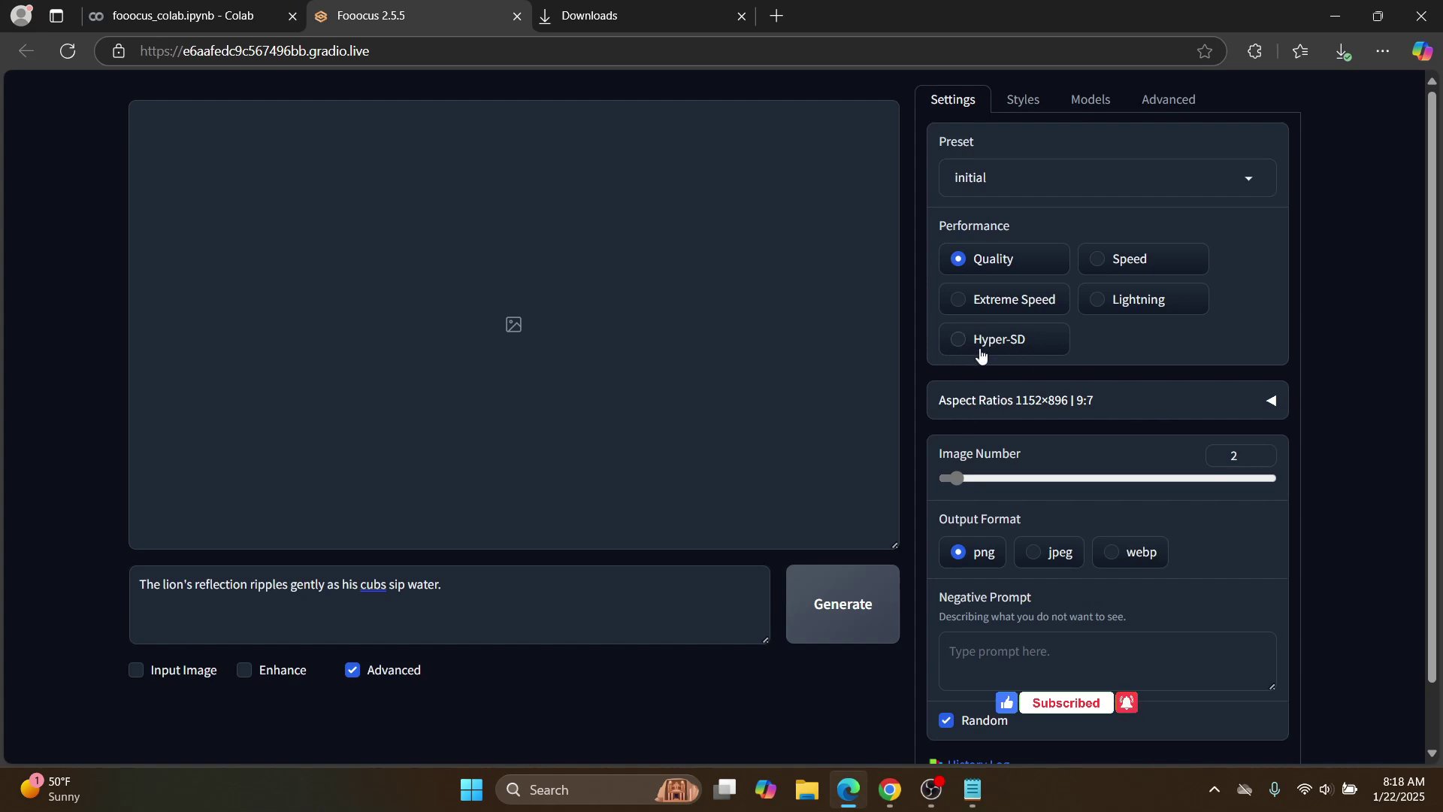
left_click(1165, 410)
scroll(1170, 557, "down", 1)
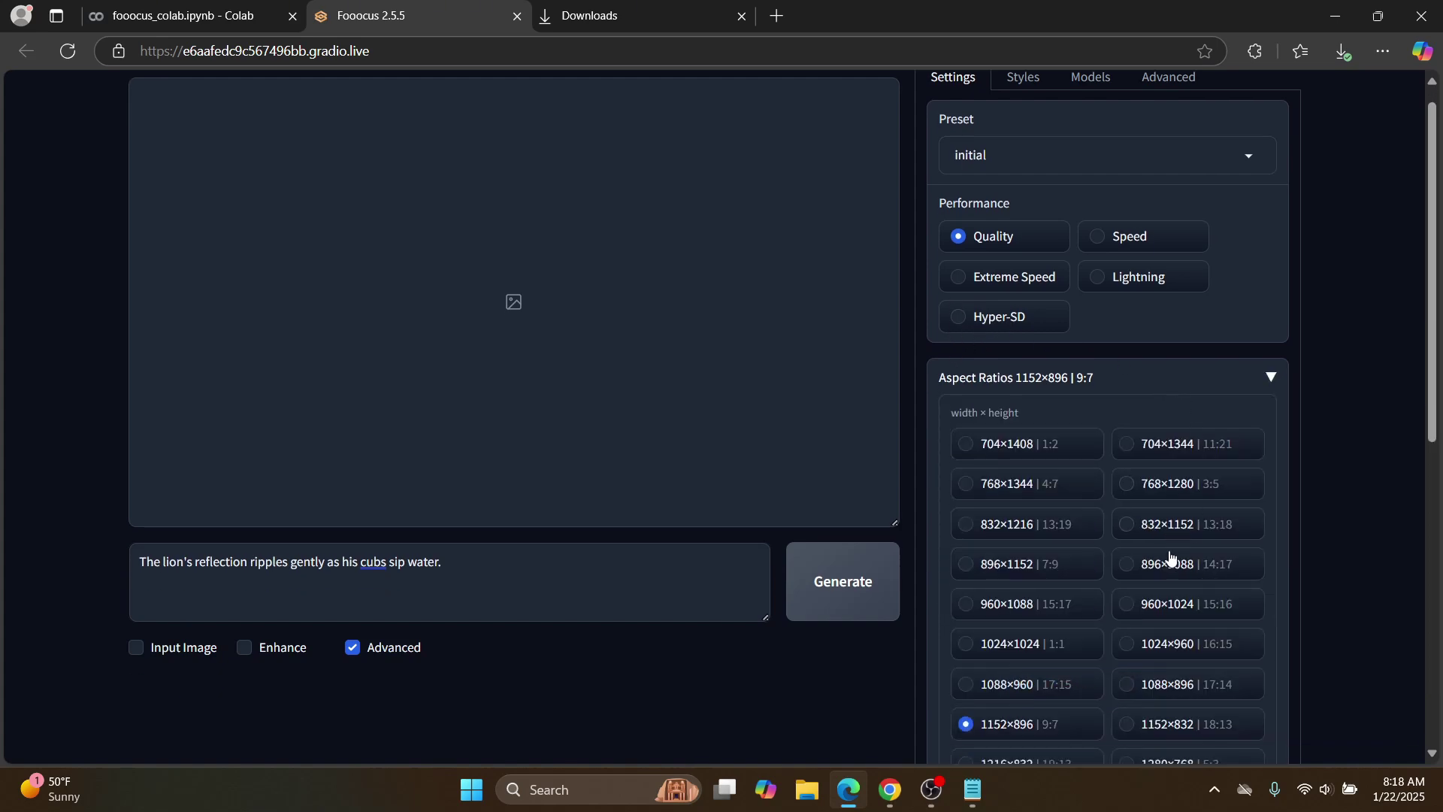
scroll(1171, 556, "down", 3)
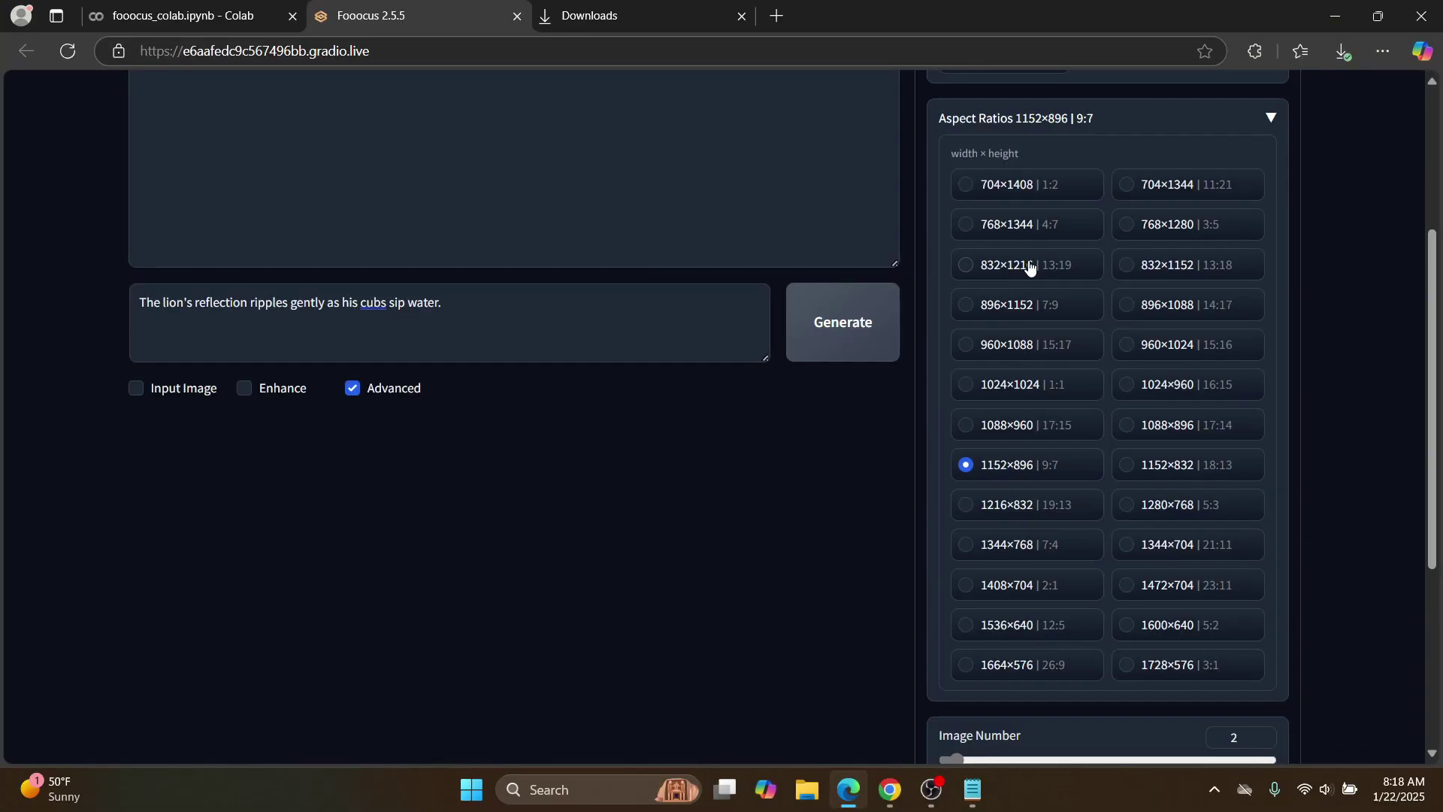
left_click(986, 559)
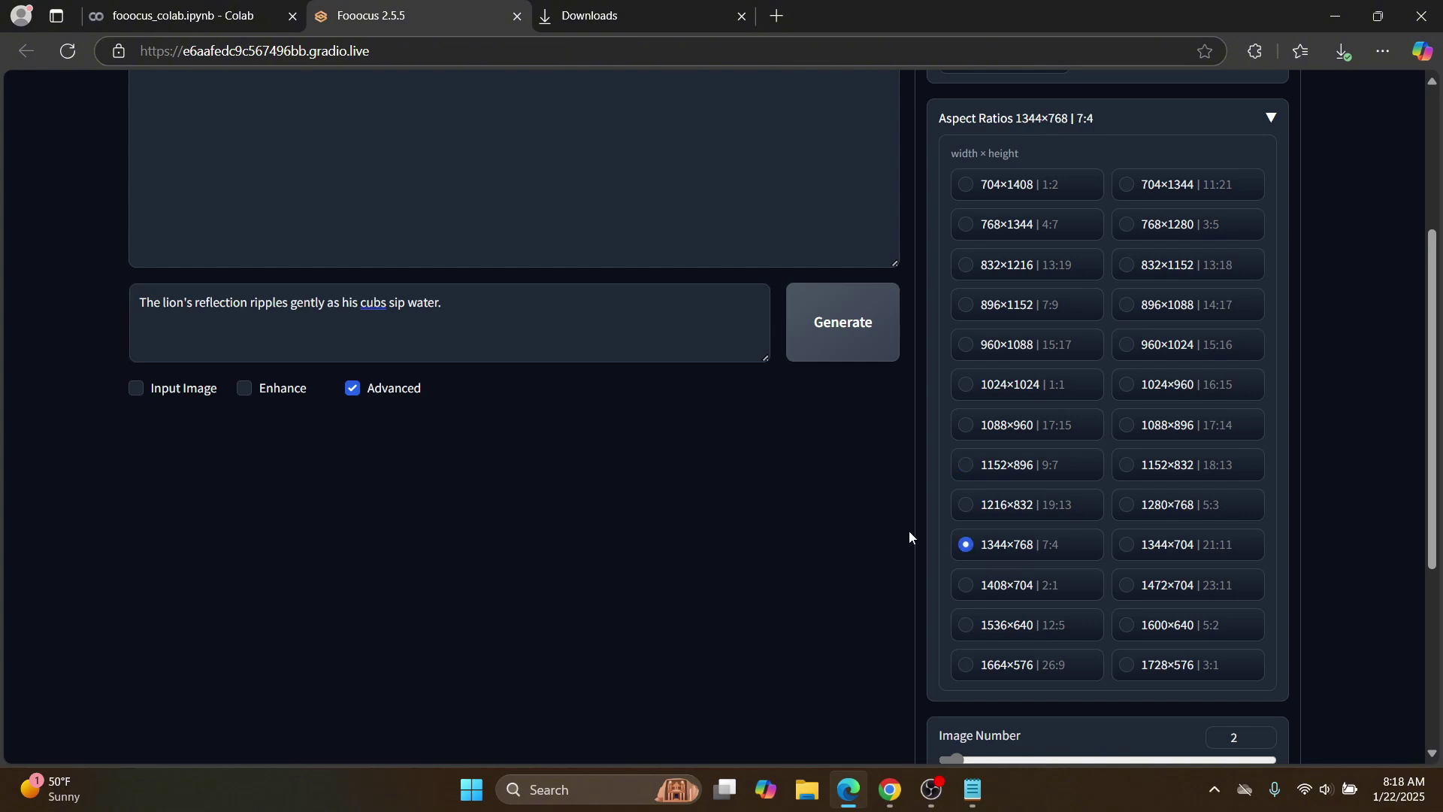
left_click(1266, 120)
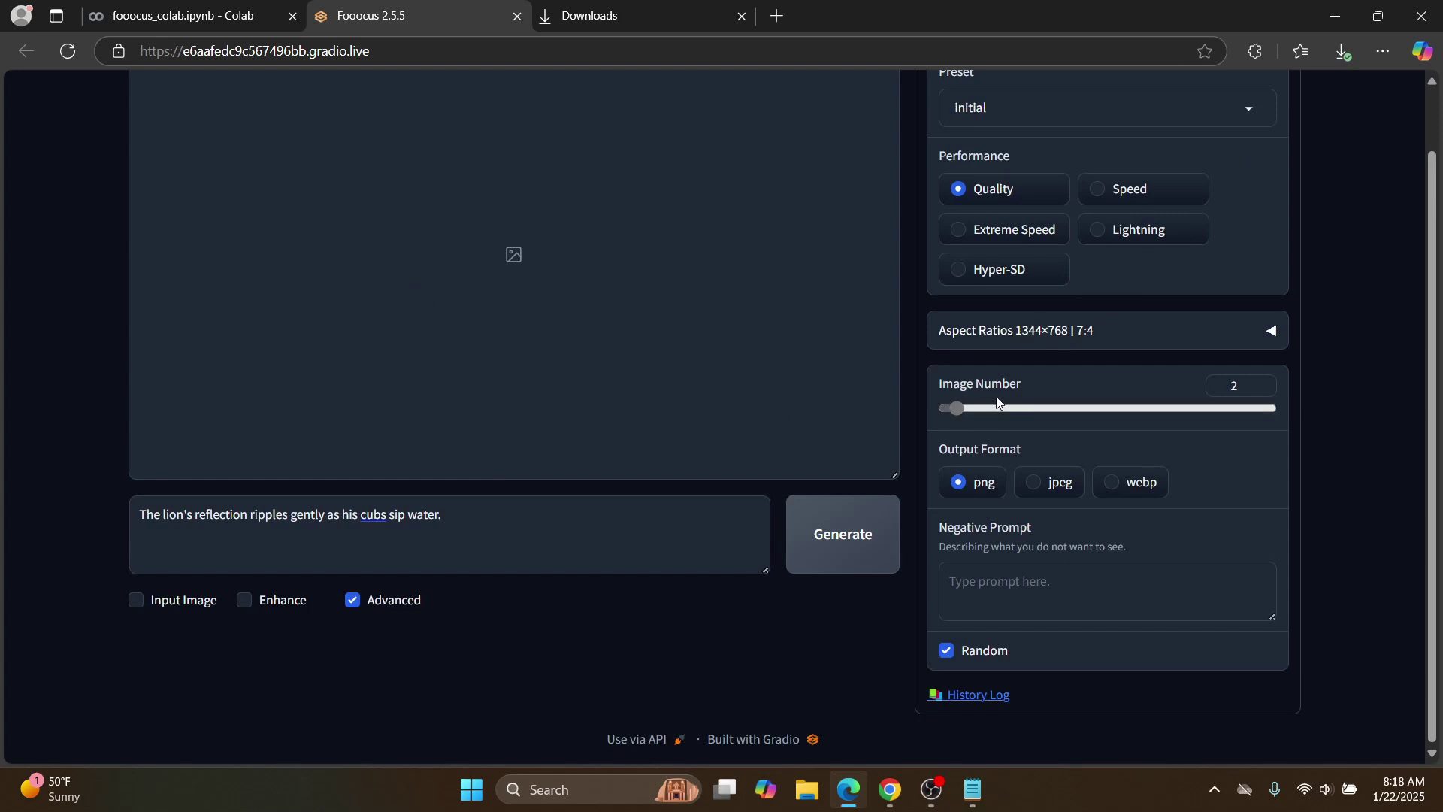
Step: Raise the image number to 32 and return it to 2
left_click_drag(954, 408, 1314, 423)
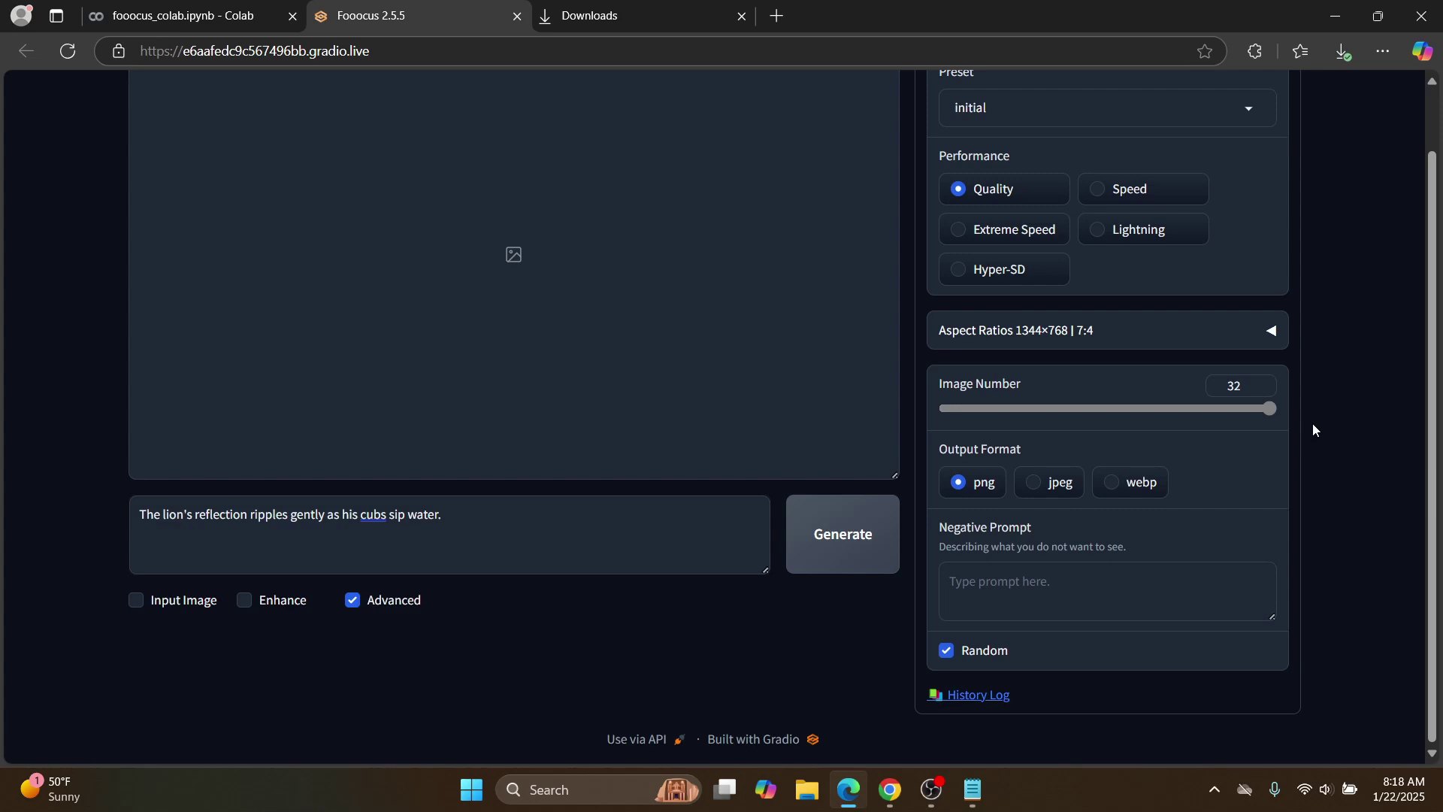
left_click_drag(1312, 424, 969, 436)
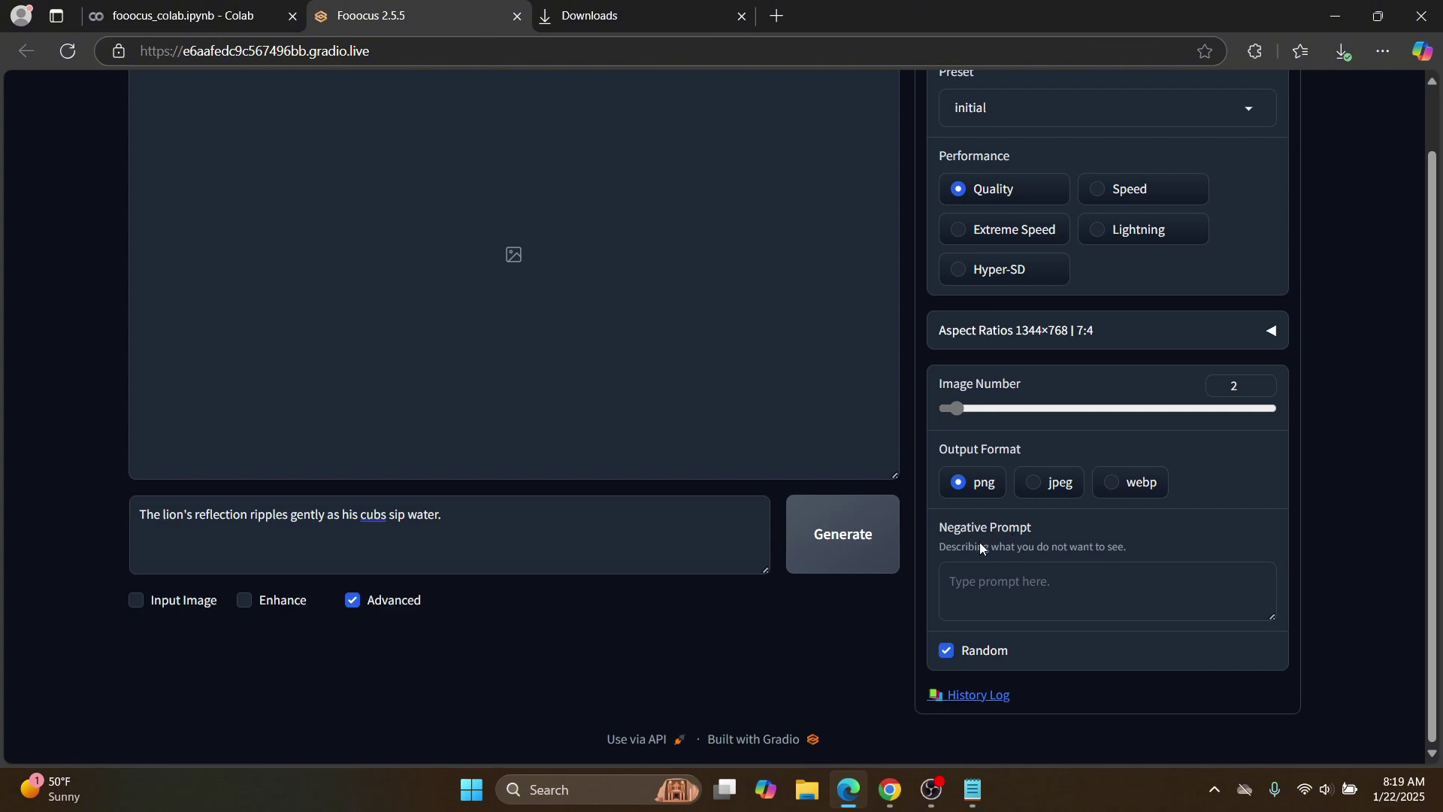
Step: Add the Fooocus Masterpiece style to the selected image styles
scroll(1049, 528, "up", 1)
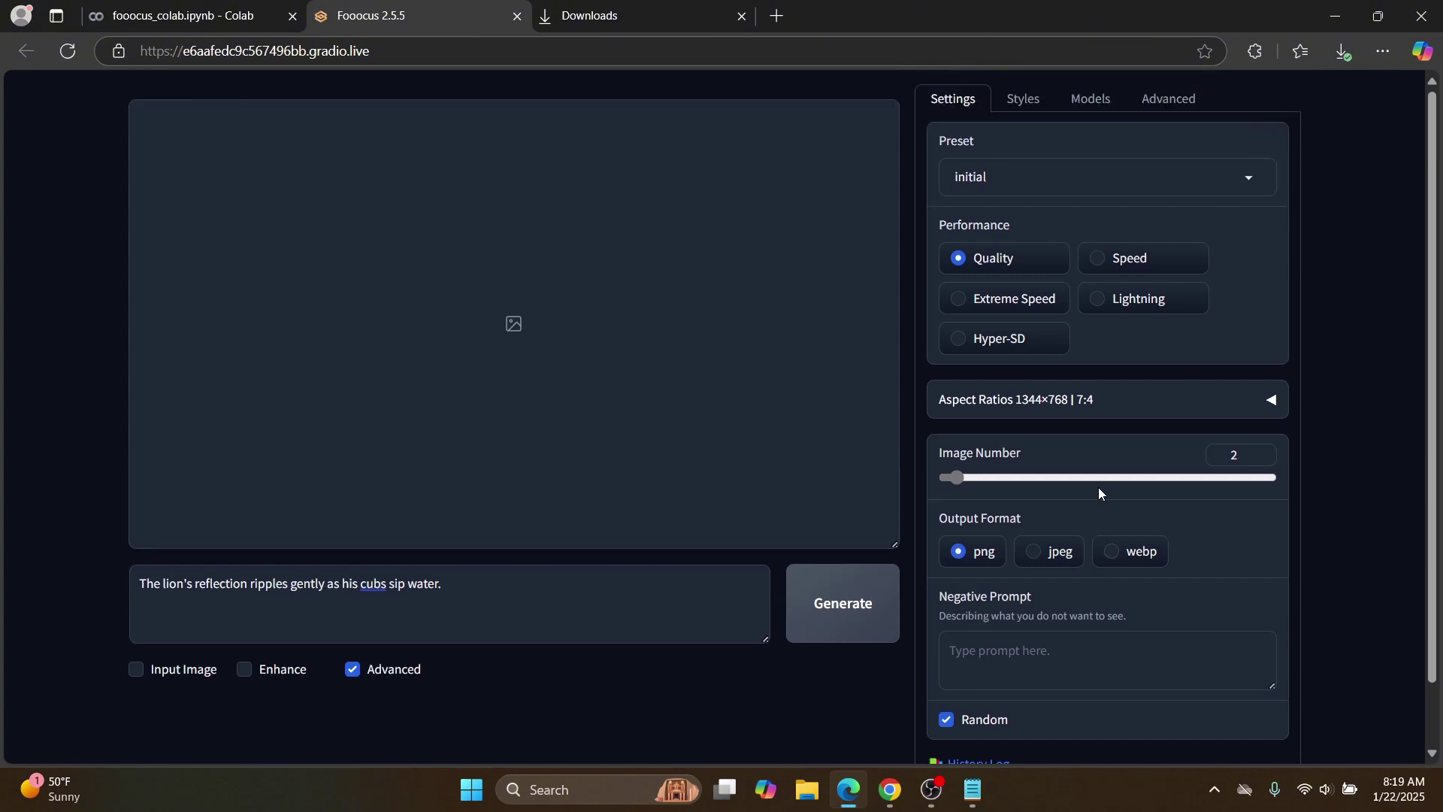
left_click(1029, 107)
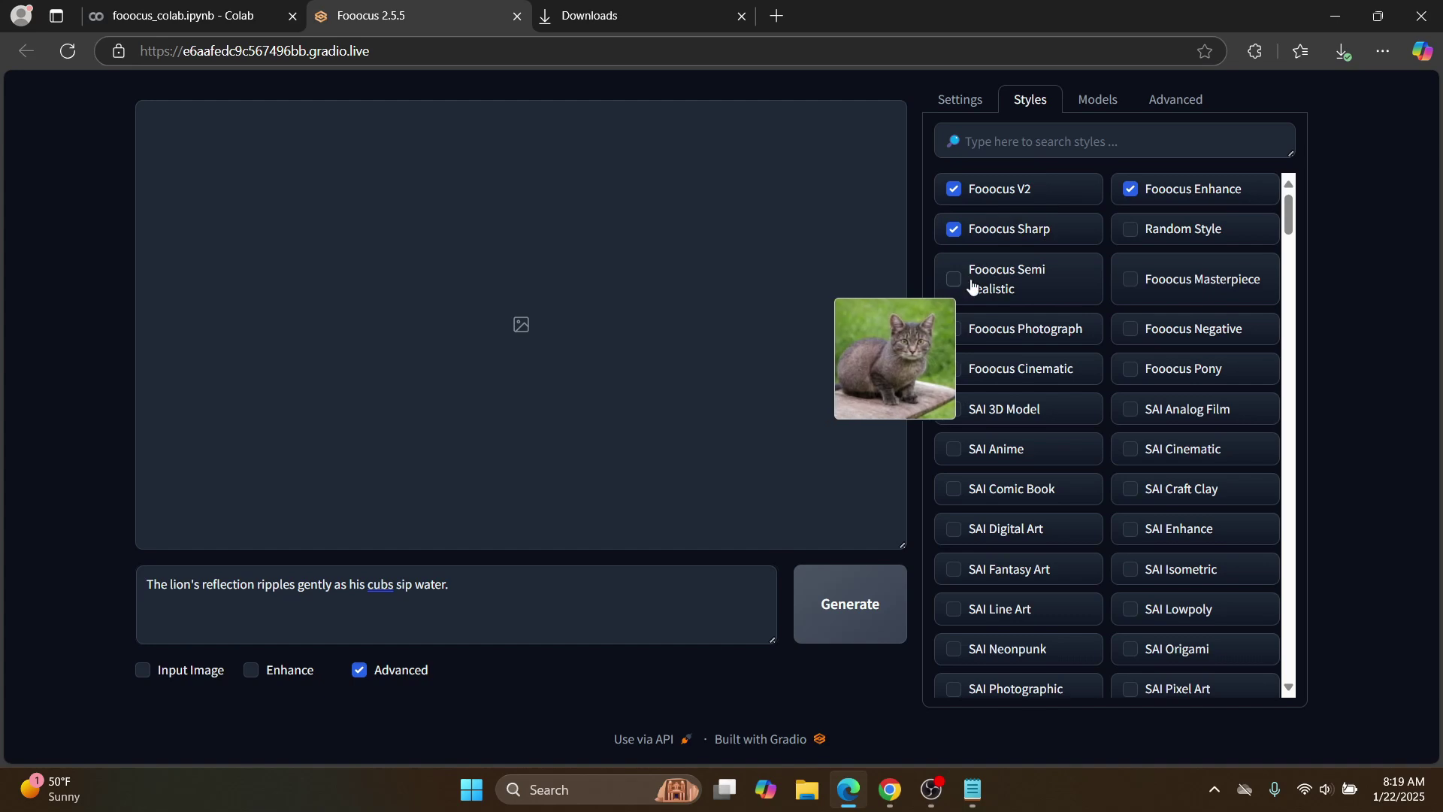
left_click(1130, 280)
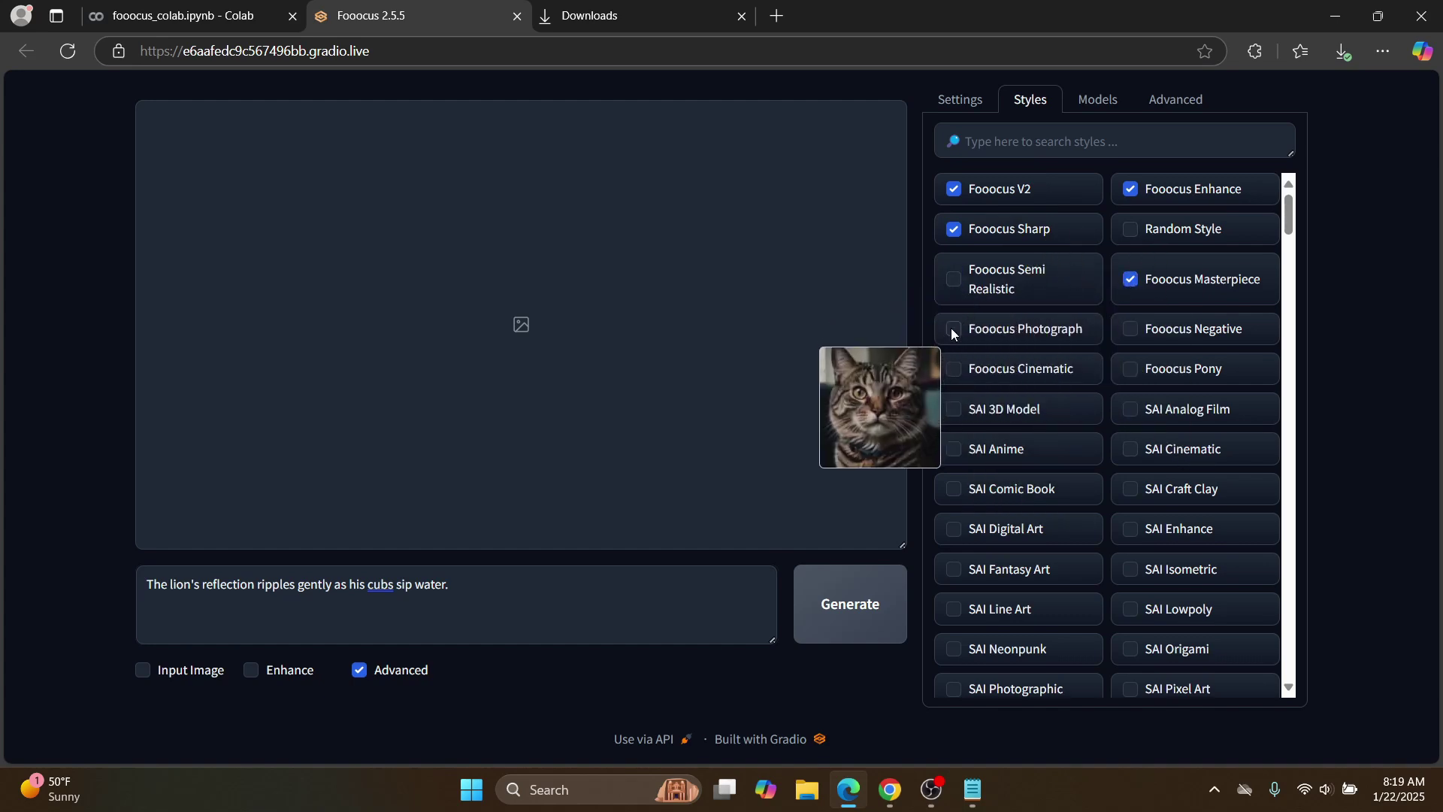
Step: Review the base model and LoRA settings and browse the list of available styles
left_click(1091, 106)
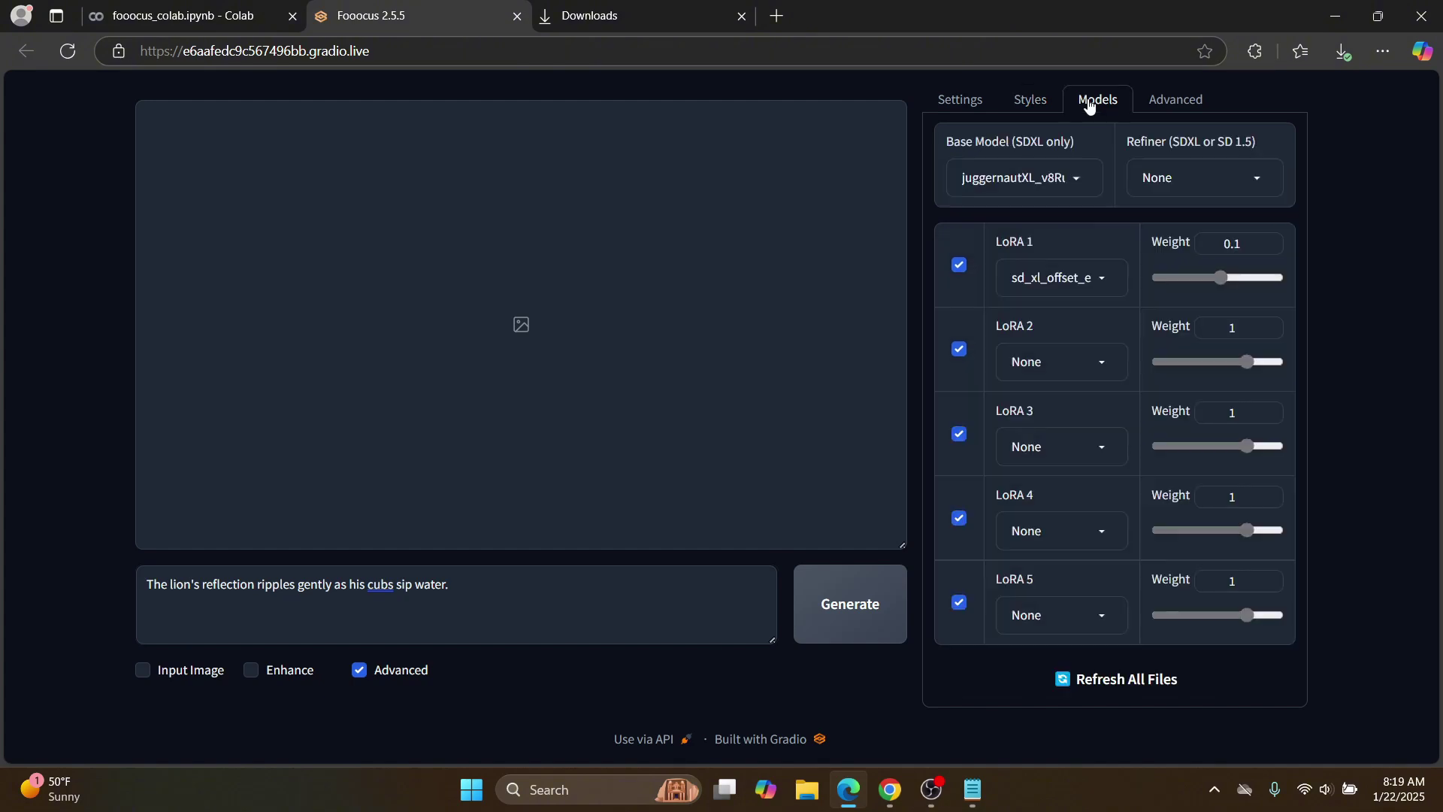
left_click(1031, 101)
scroll(1125, 445, "down", 10)
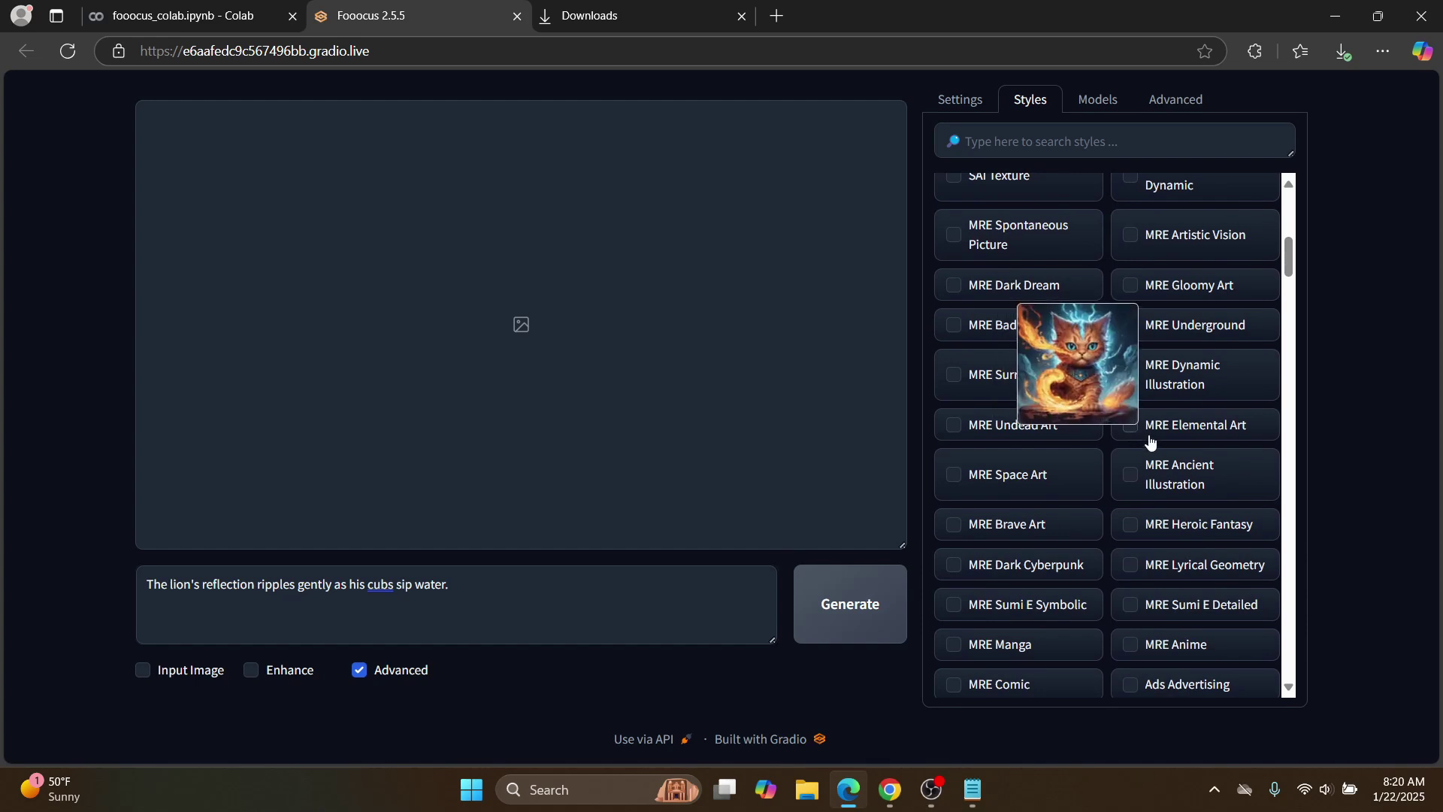
scroll(1148, 440, "down", 3)
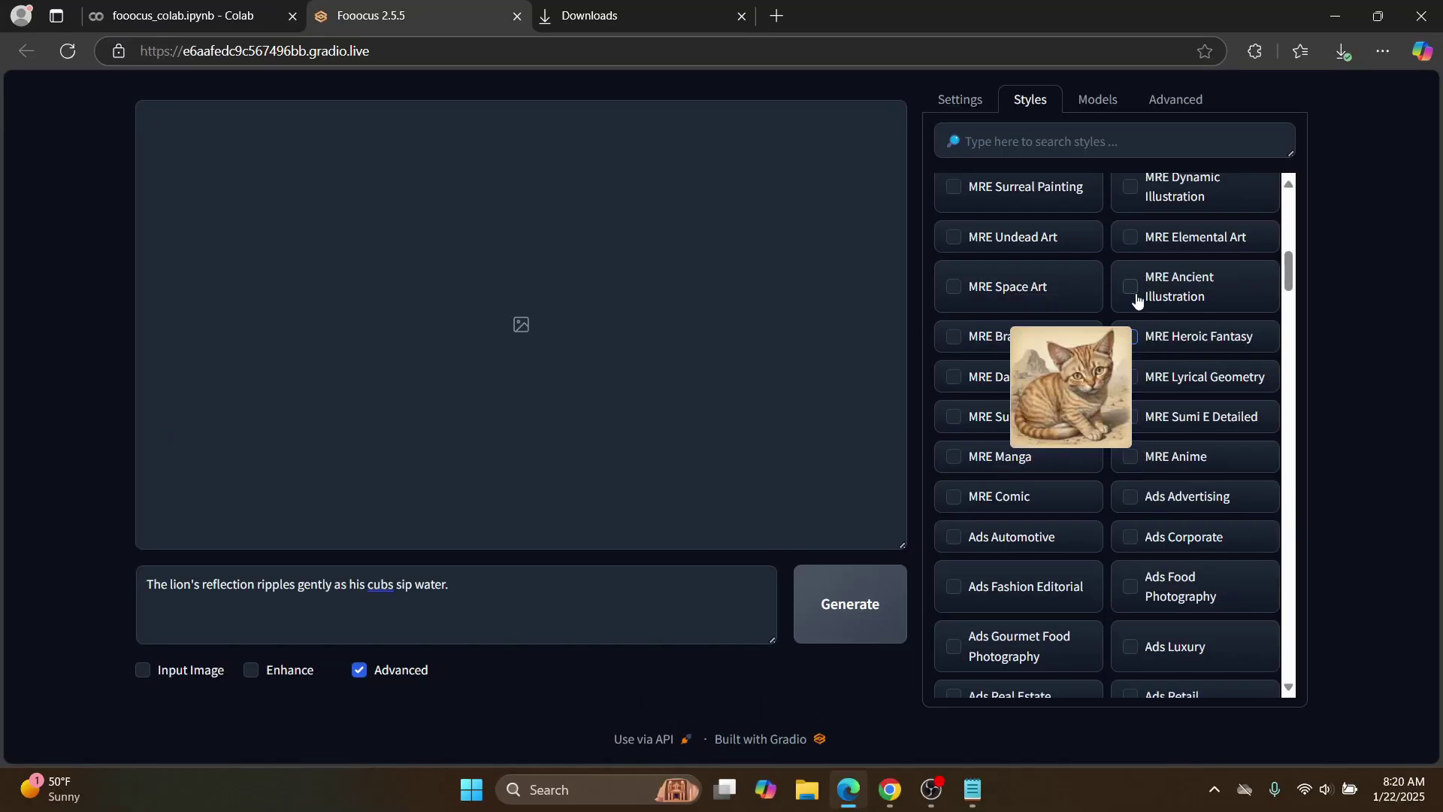
scroll(1133, 199, "up", 9)
left_click(1096, 99)
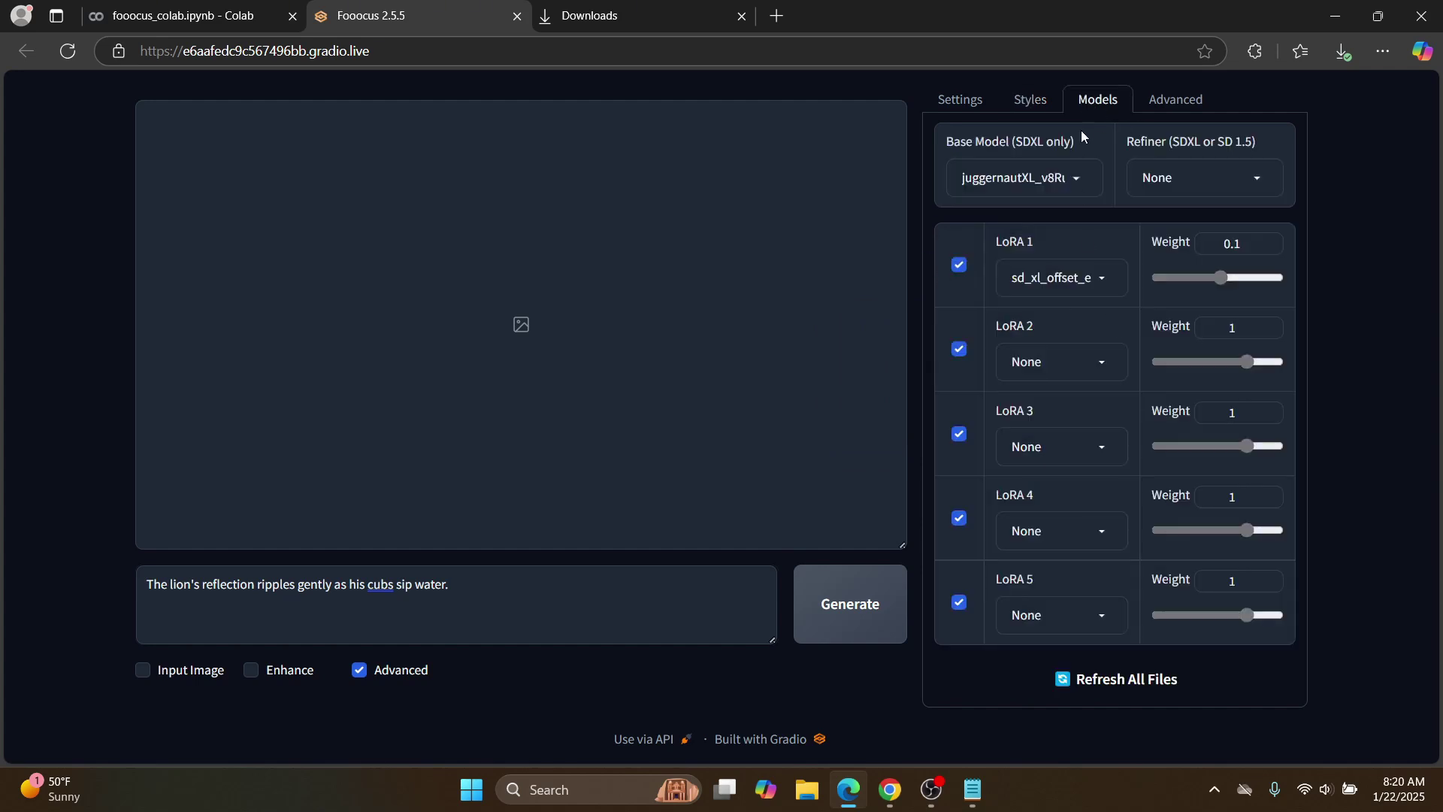
Step: Enable Developer Debug Mode in the advanced options and look through the debug tool settings
left_click(1171, 100)
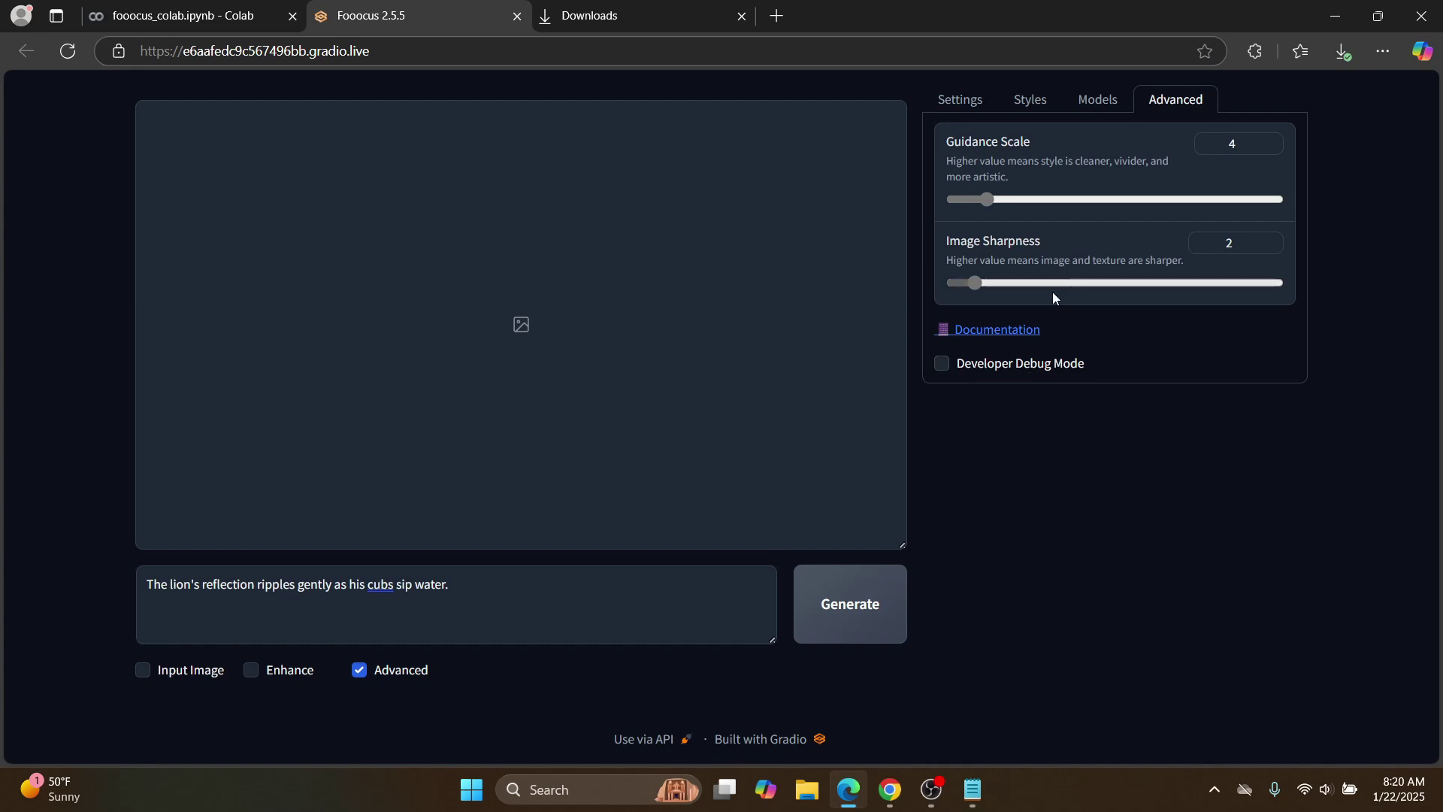
left_click(943, 366)
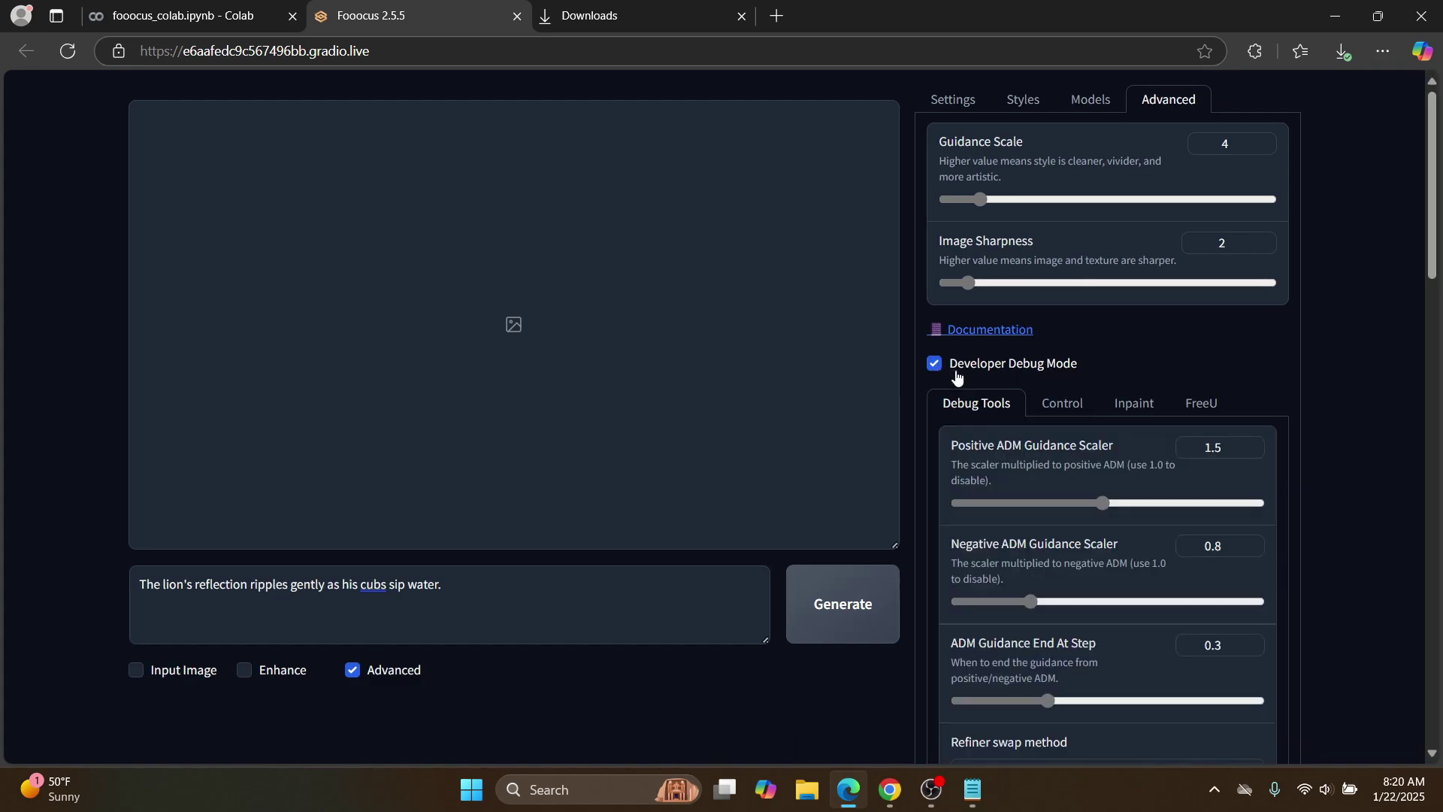
scroll(1105, 463, "down", 3)
scroll(1104, 463, "down", 5)
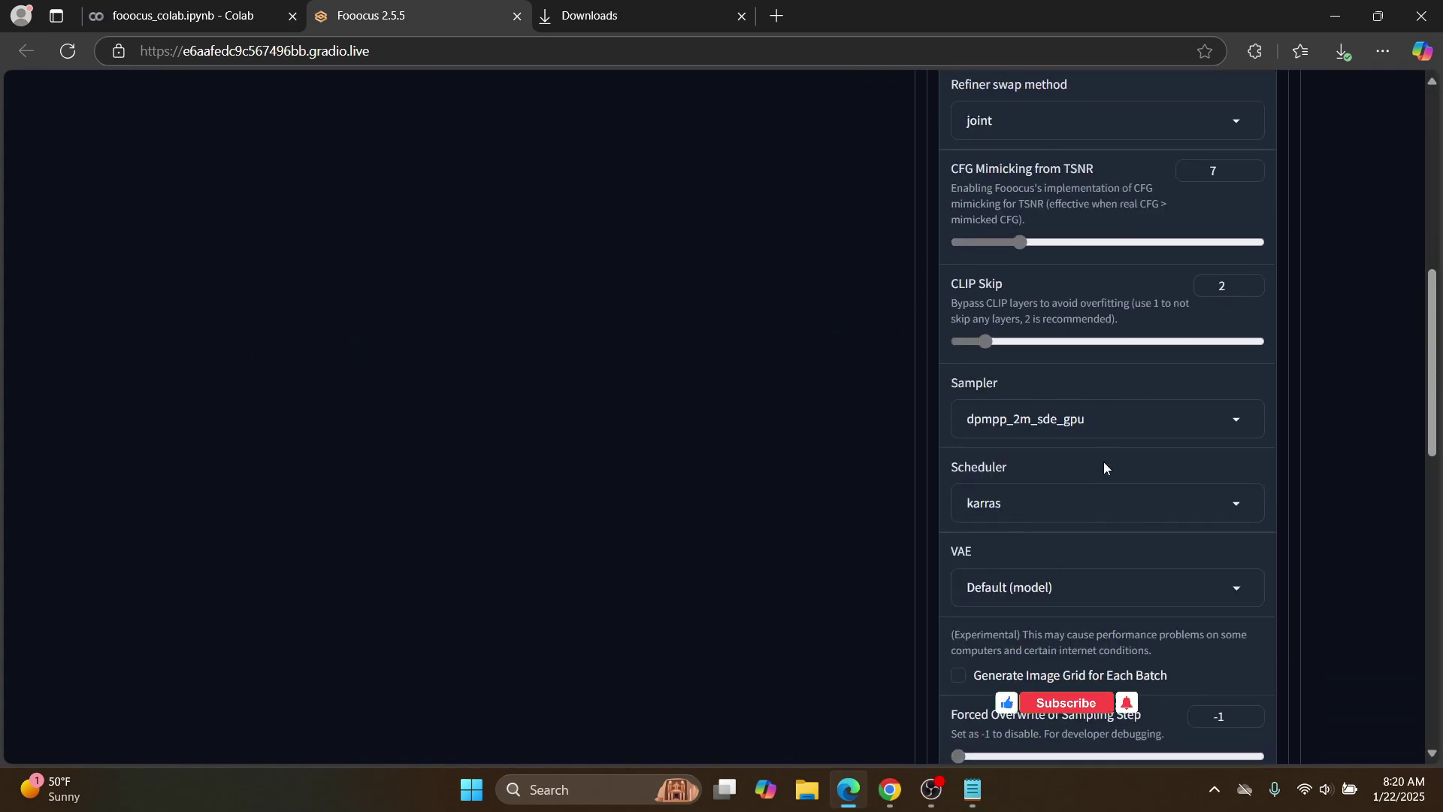
scroll(1104, 462, "down", 5)
scroll(1102, 459, "up", 10)
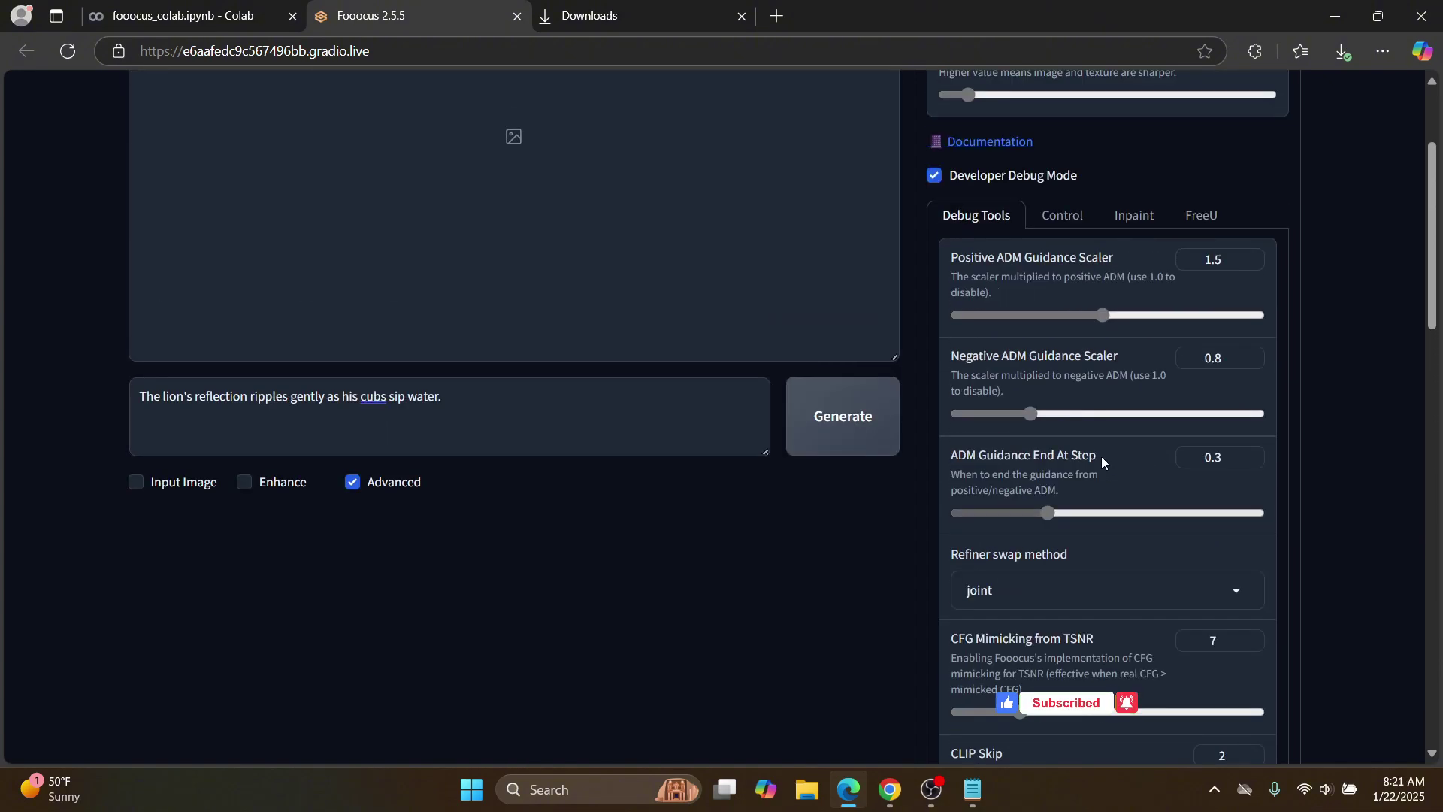
scroll(1121, 421, "up", 3)
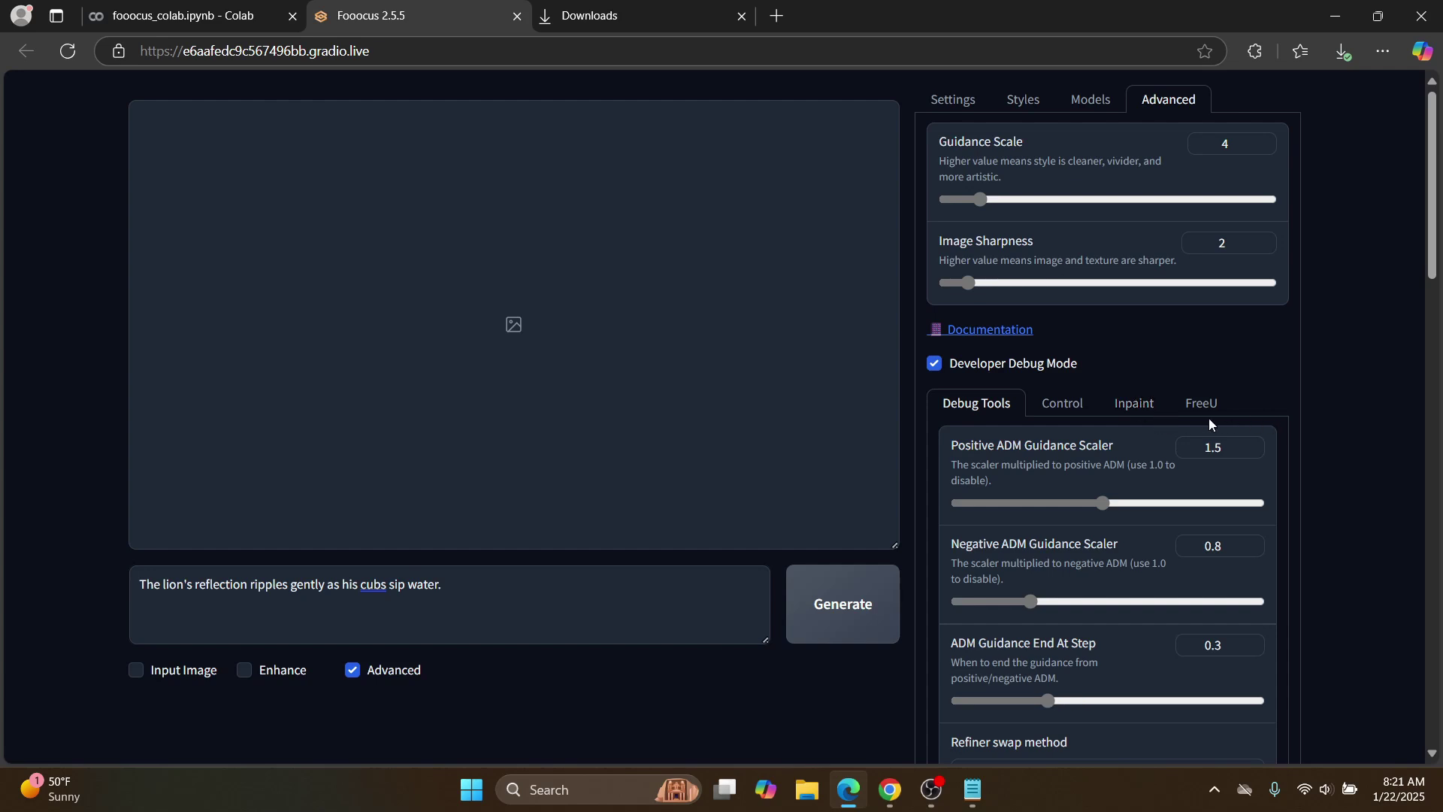
Step: Return to the general settings and generate images from the lion prompt
left_click(953, 99)
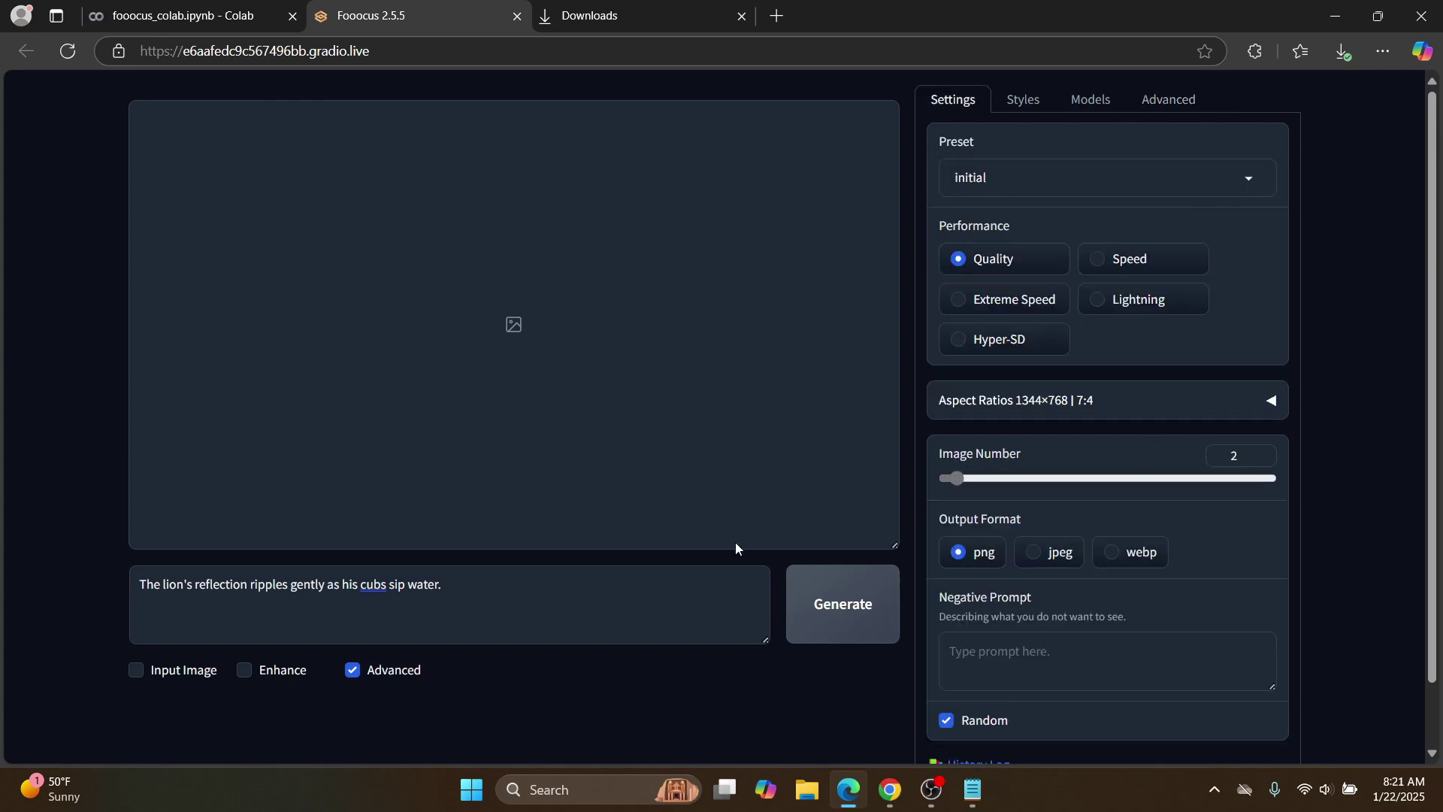
left_click(833, 595)
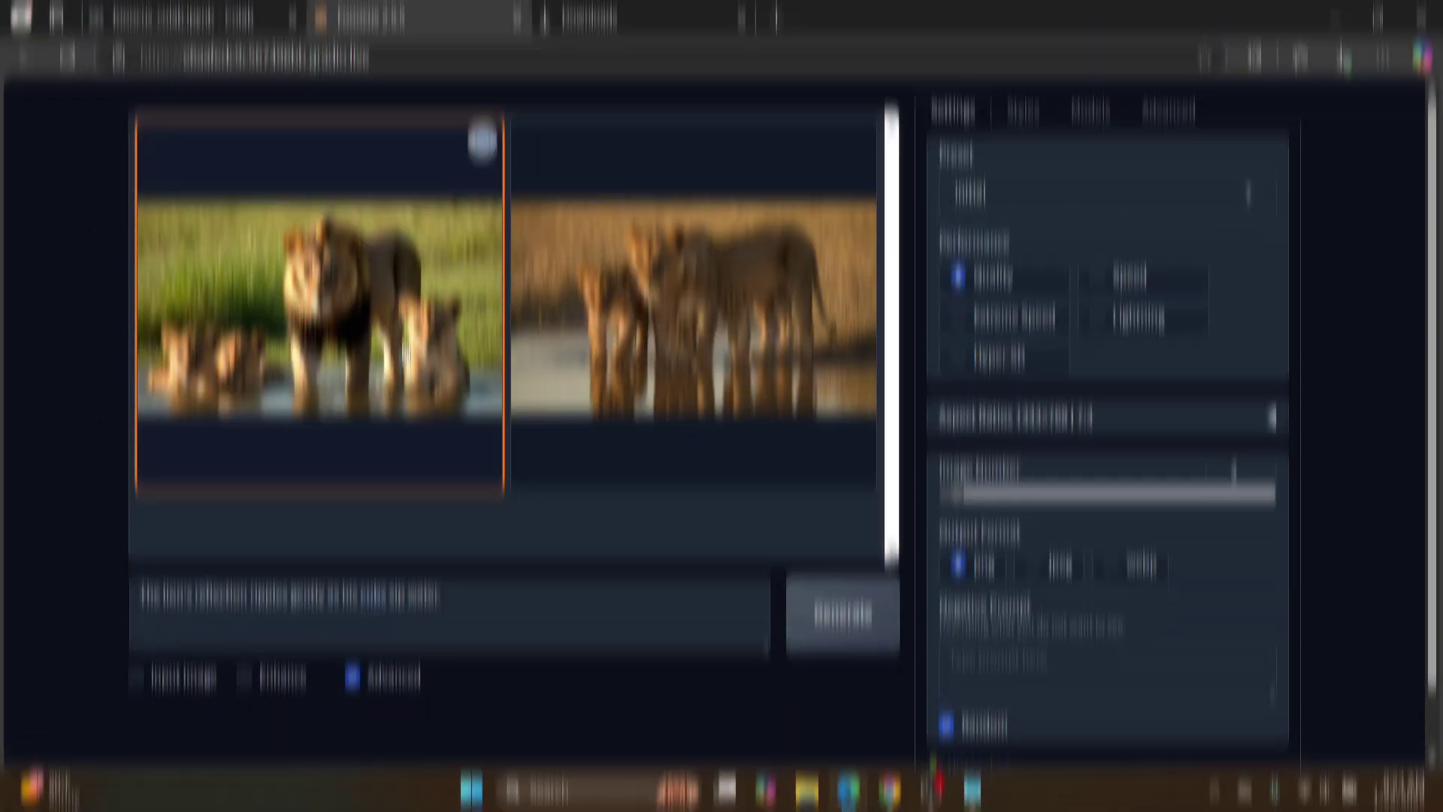
Step: View both generated lion images enlarged, close the viewer and download the displayed lion image
left_click(403, 334)
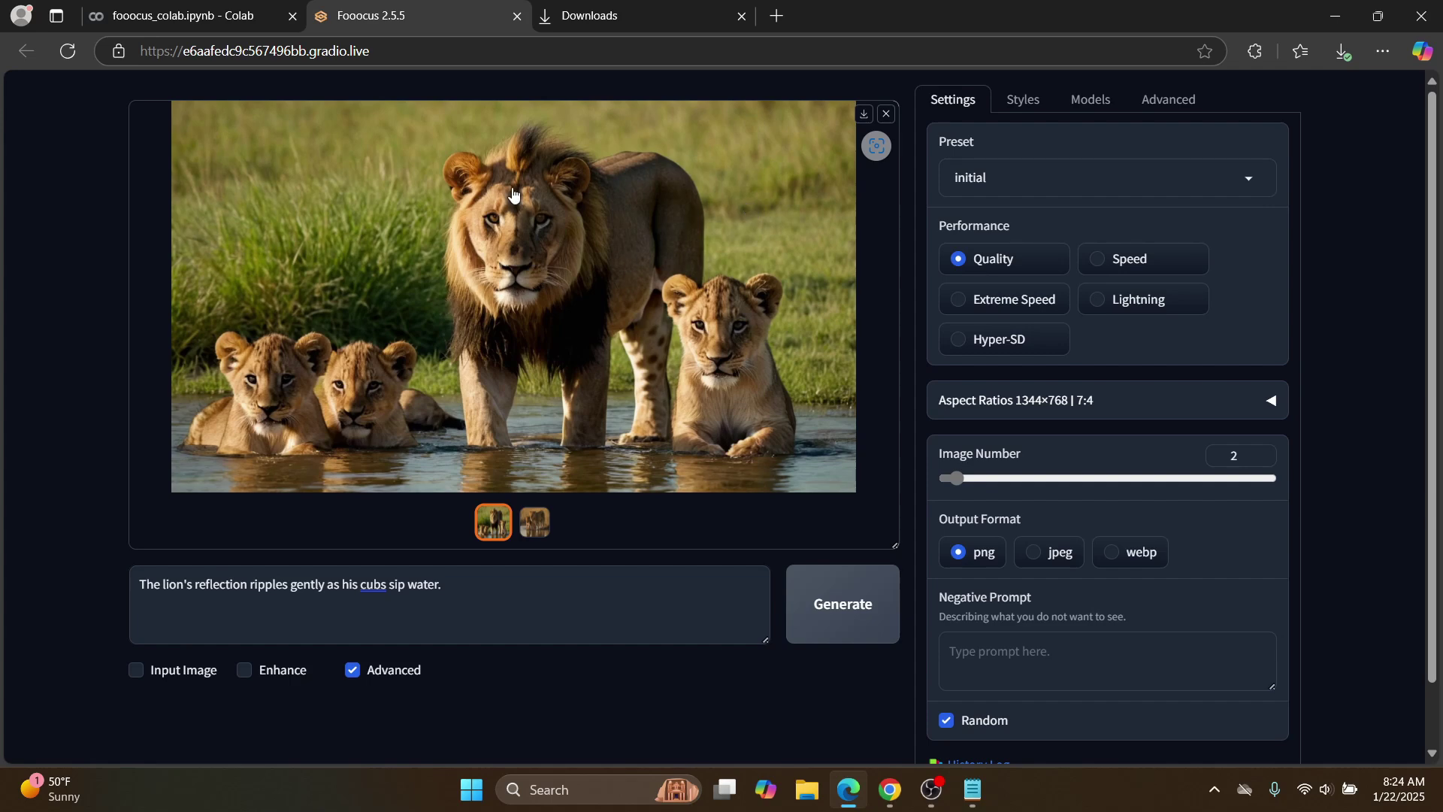
left_click(562, 304)
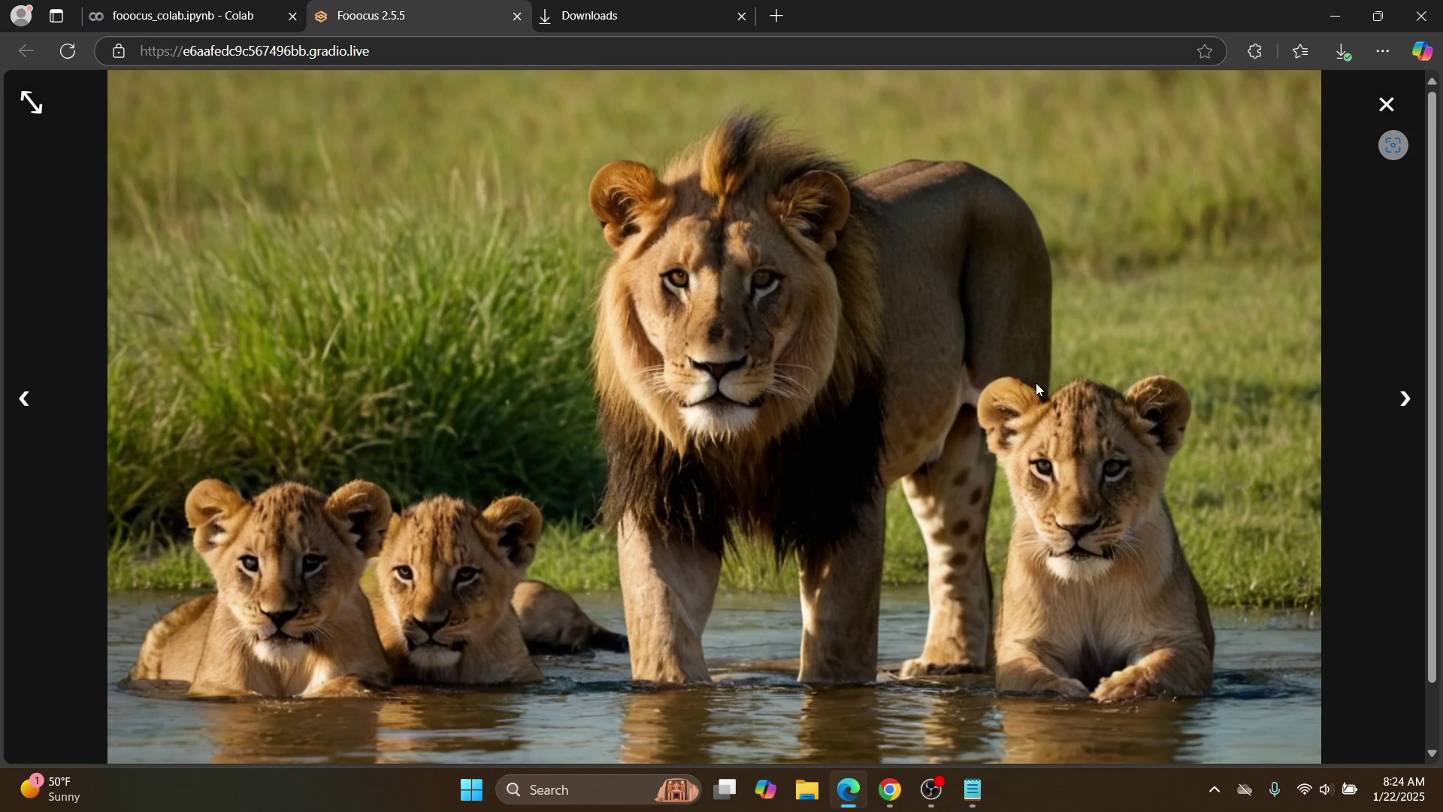
left_click(1404, 398)
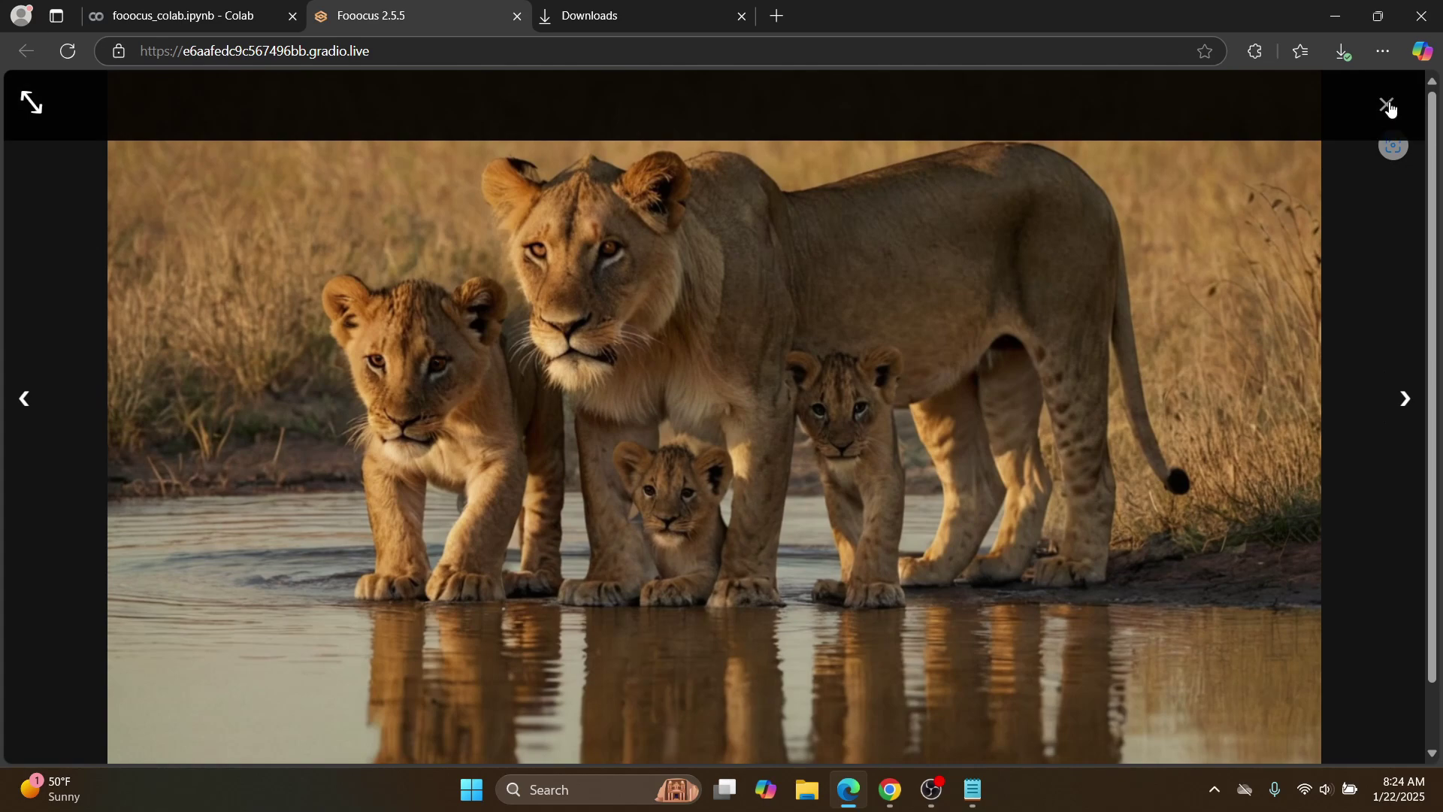
left_click(1387, 106)
left_click(865, 115)
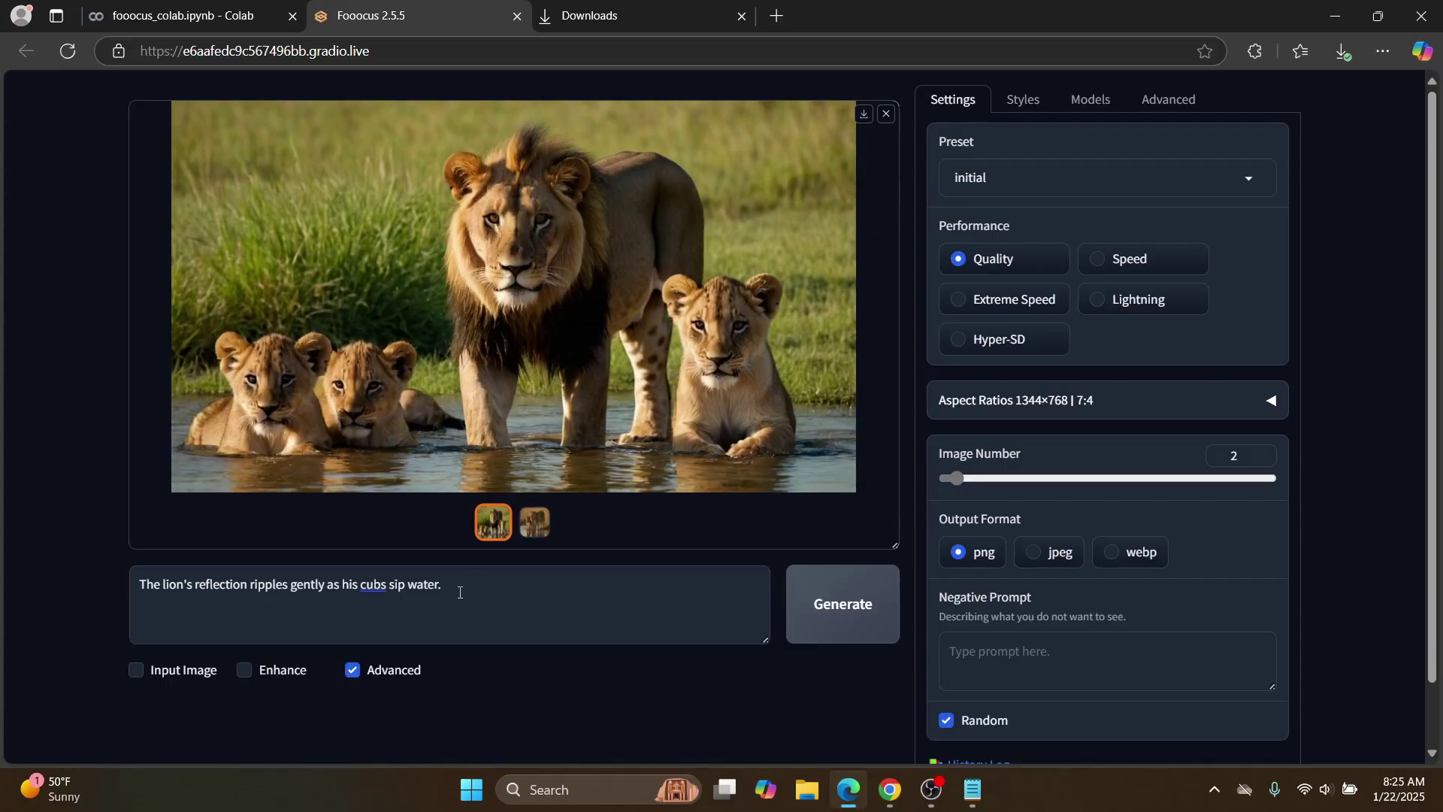
Step: Replace the prompt with "A cat sits on the beach, sipping coffee from a mug" and generate the images
left_click_drag(460, 592, 56, 585)
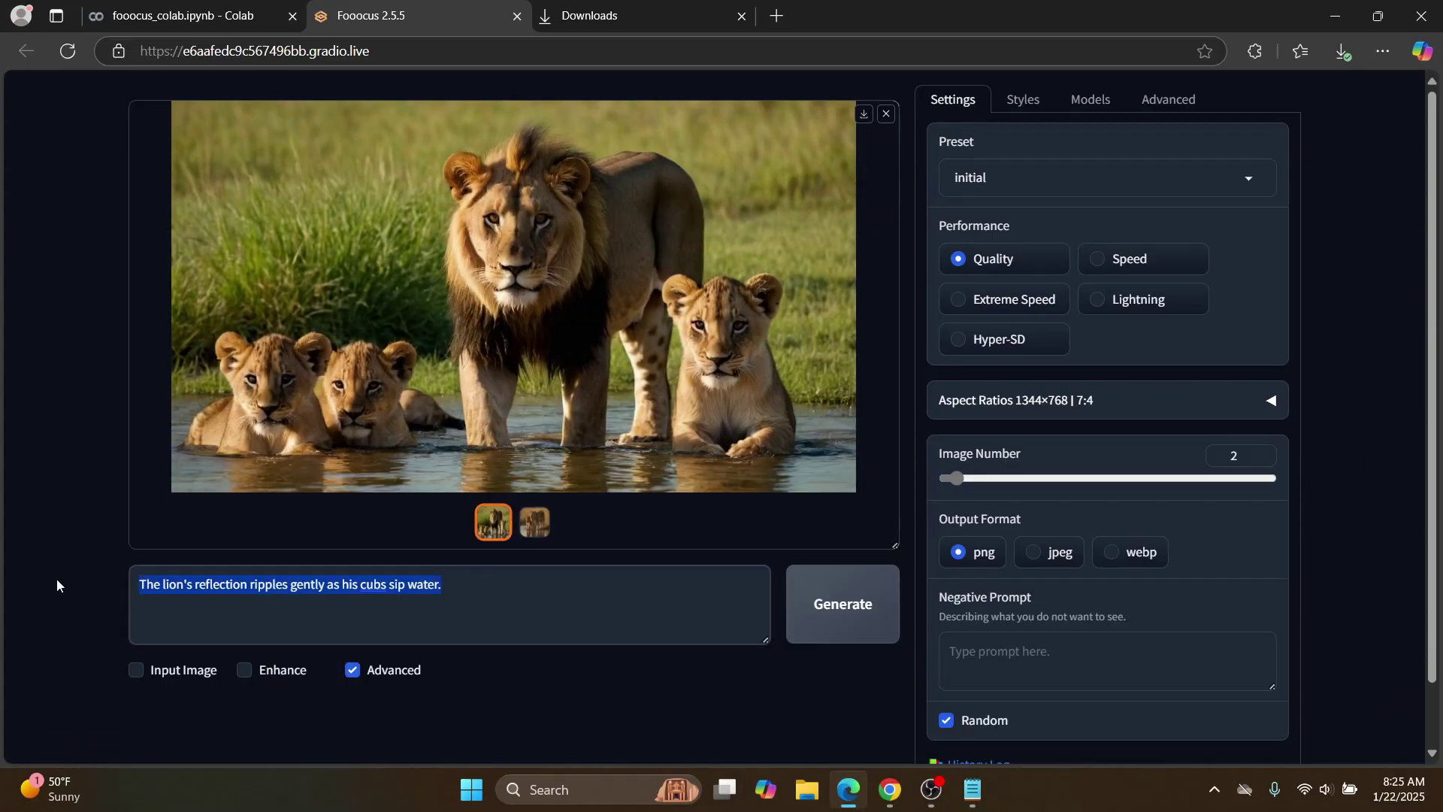
type("A cat sits on the beach, sipping coffee from a mug")
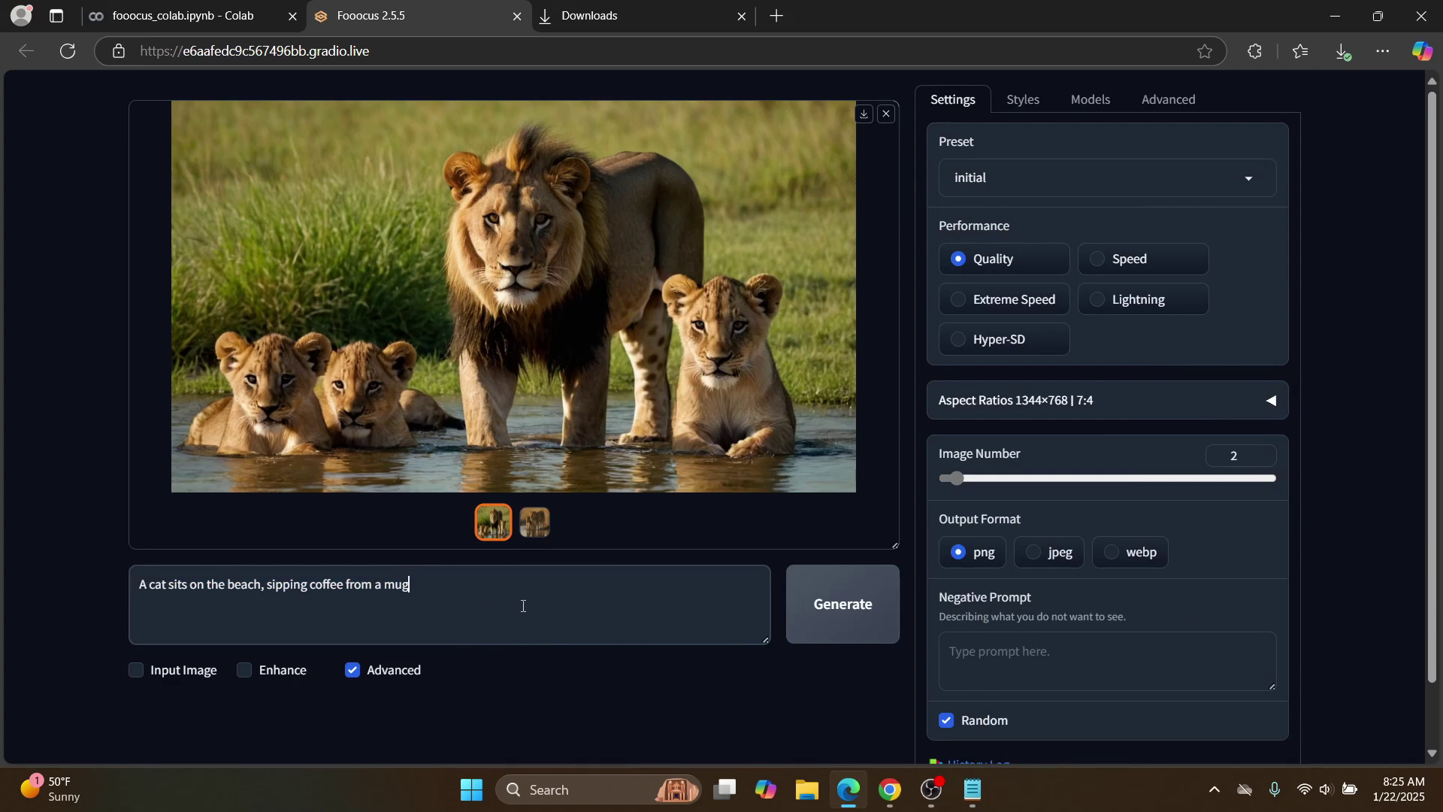
left_click(858, 615)
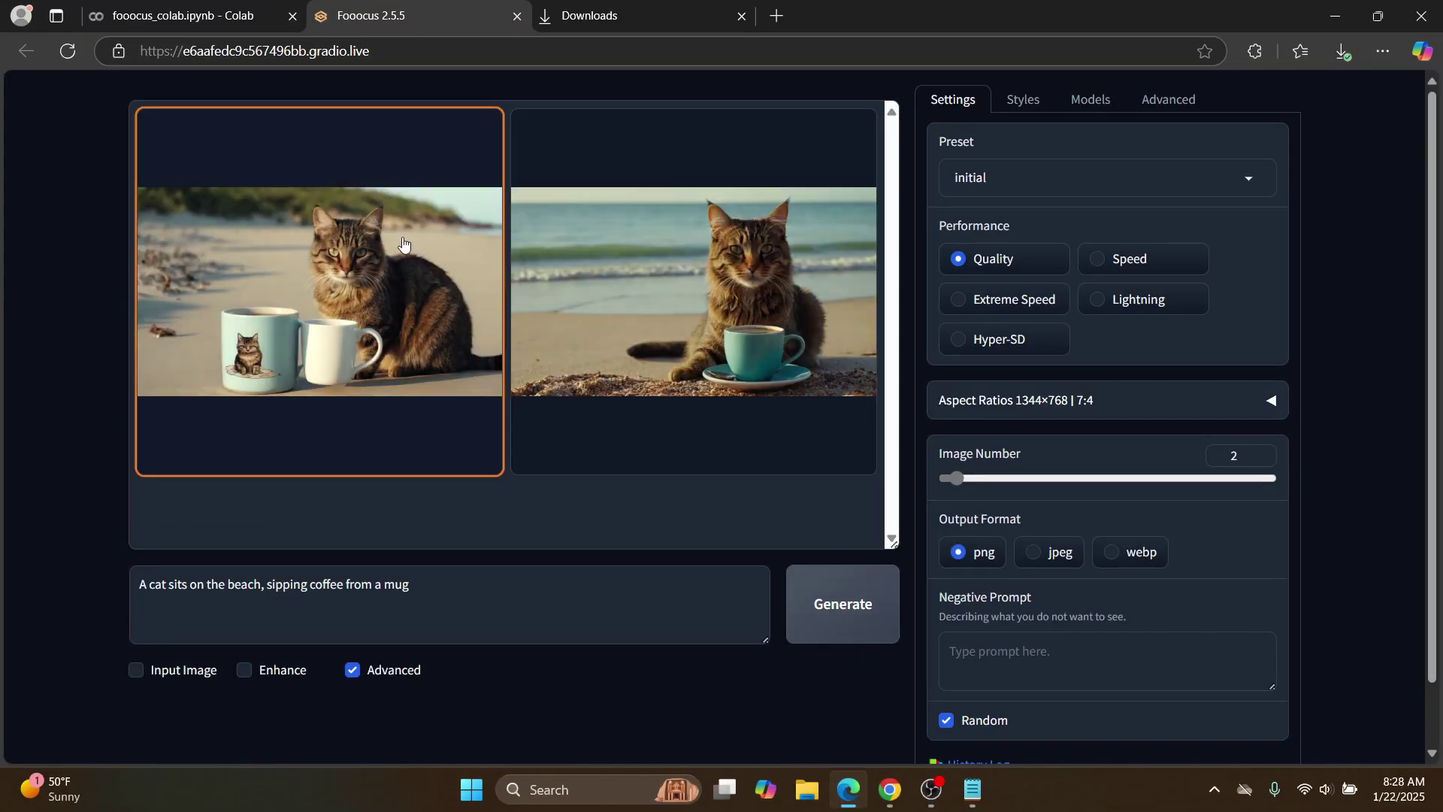
Step: View both generated cat images enlarged and download the first one, showing the cat beside two mugs
left_click(346, 239)
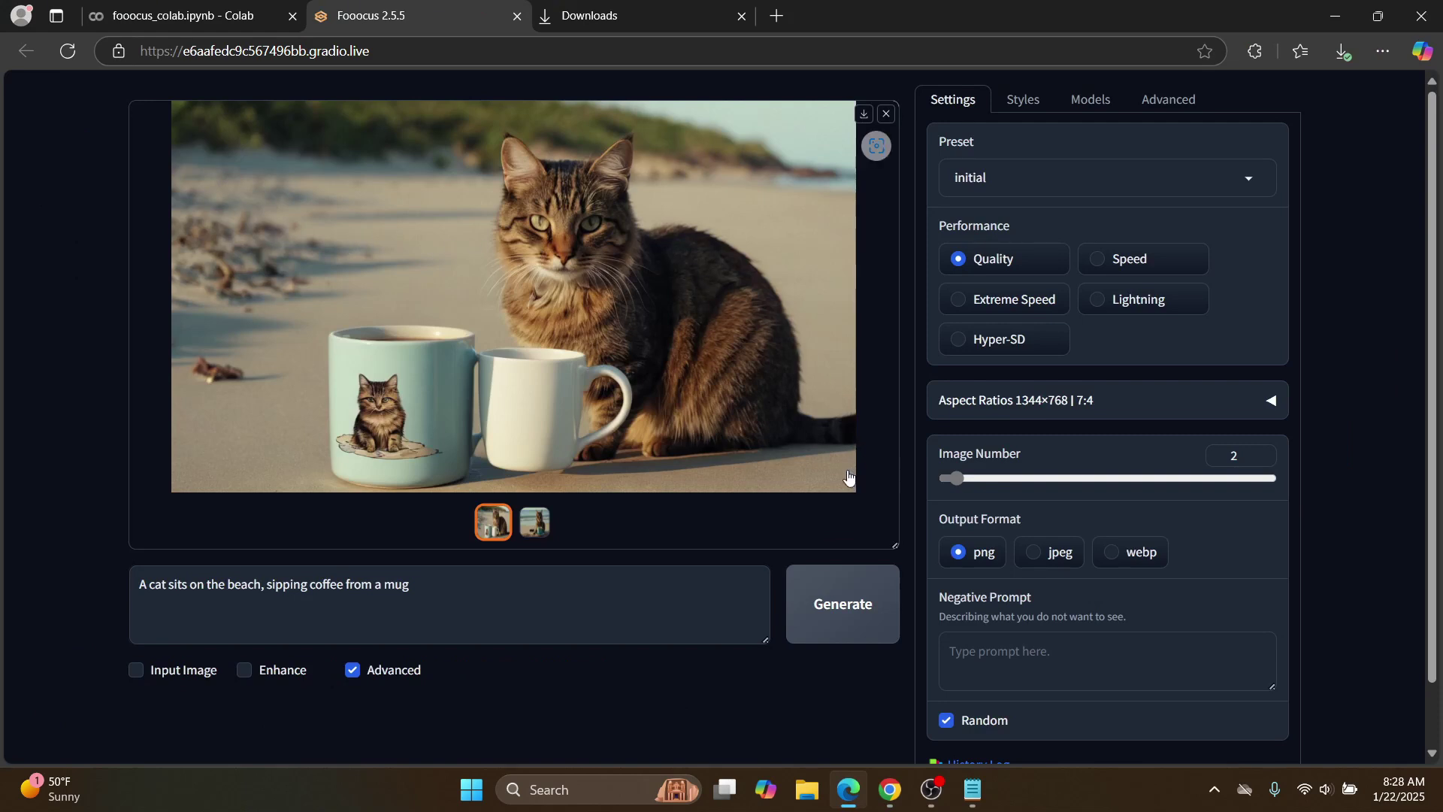
left_click(733, 324)
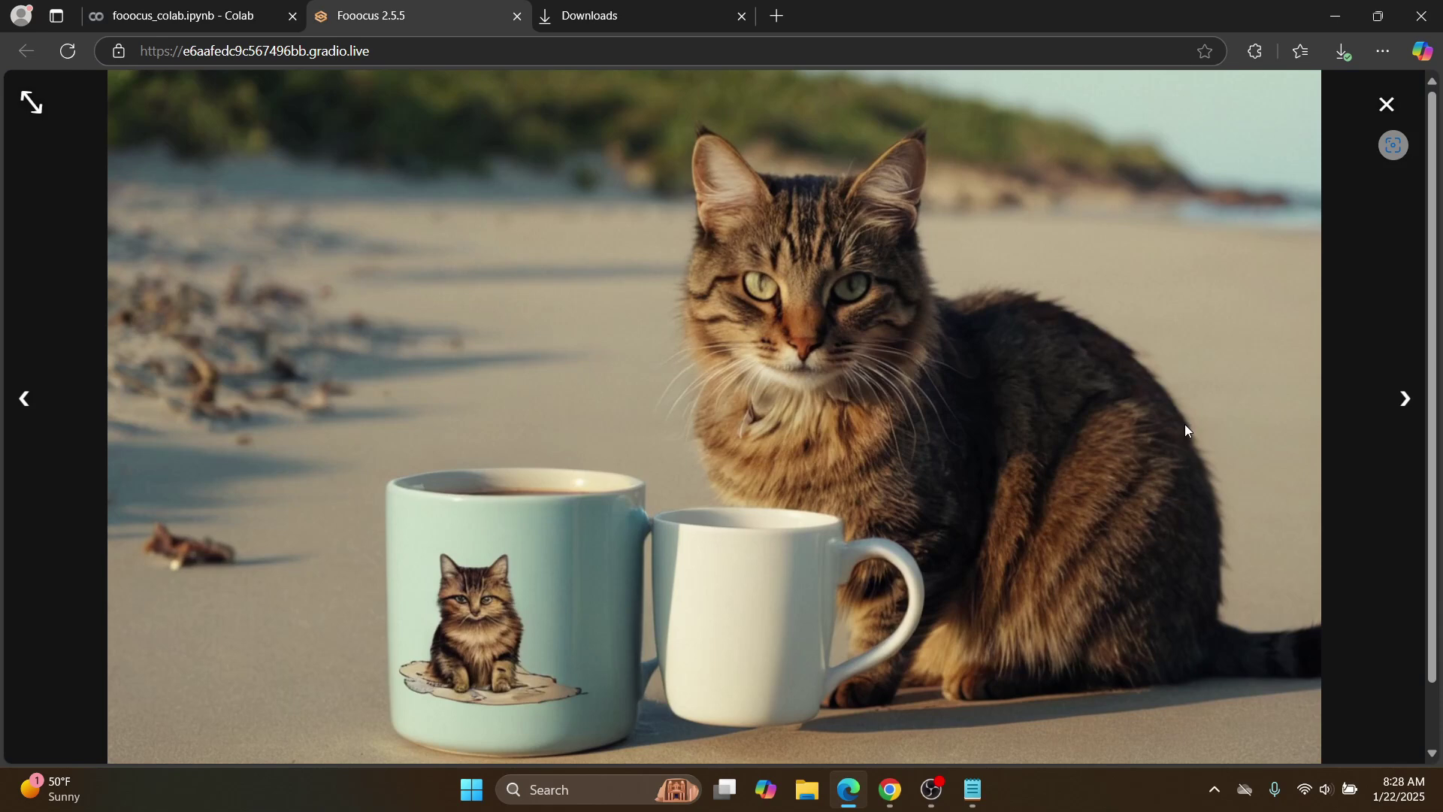
key("Right")
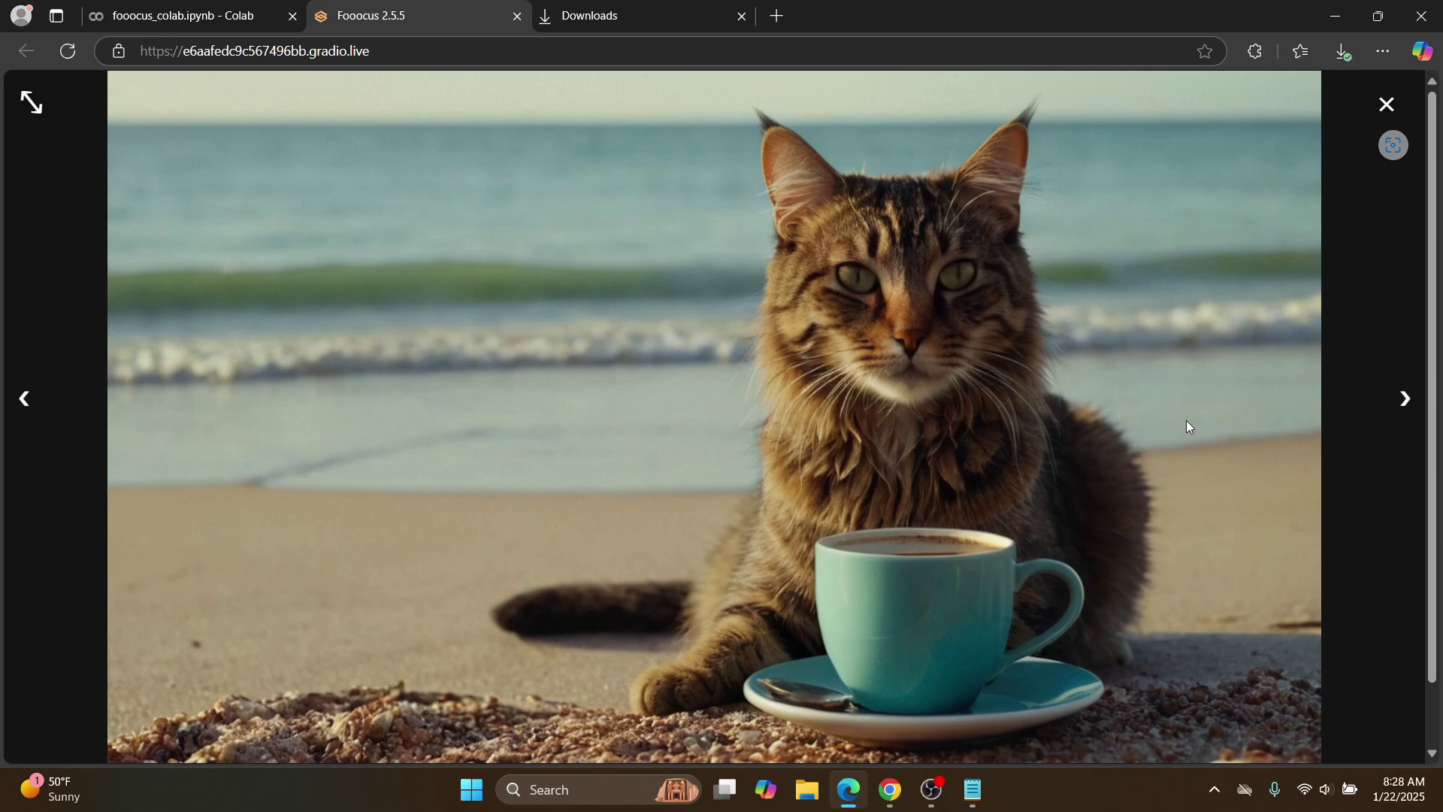
left_click(1202, 405)
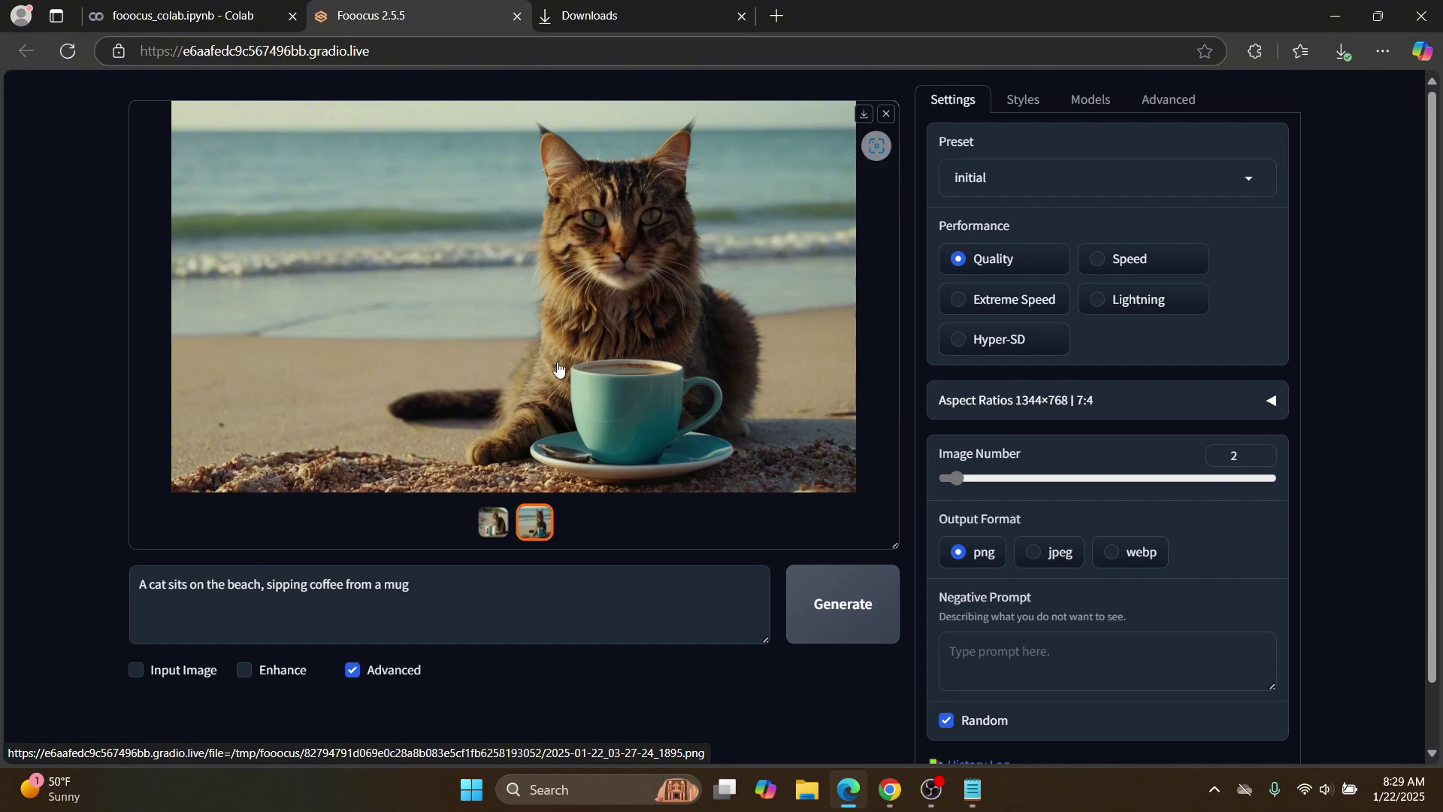
left_click(494, 522)
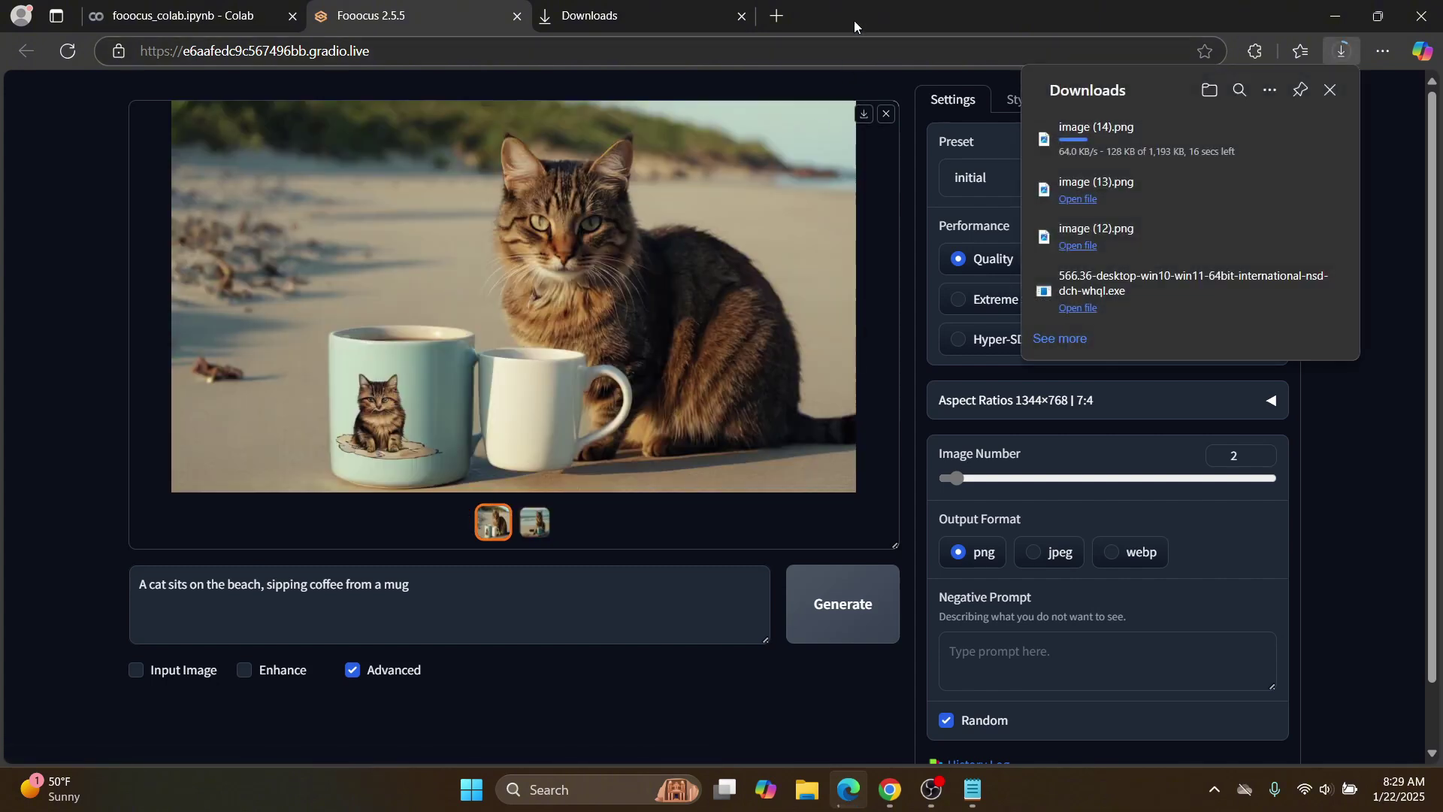
Step: Download the displayed cat image and select the entire cat prompt in the prompt box
left_click(866, 112)
left_click_drag(412, 584, 96, 596)
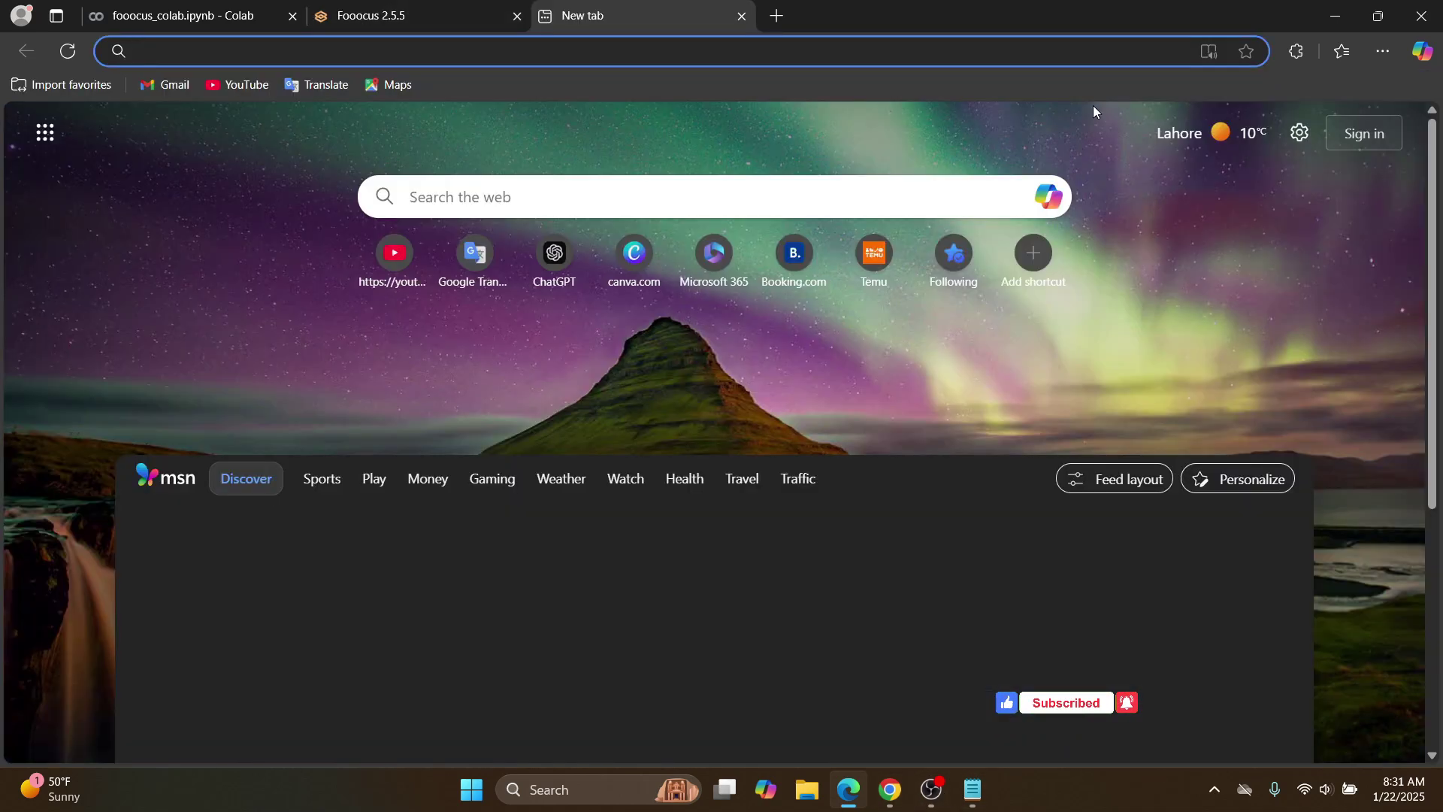
Step: Open chatgpt.com in a new tab and ask for a Fooocus prompt for a forest image with plants, trees, sunlight and a pond
type("CHAtgpt.com'")
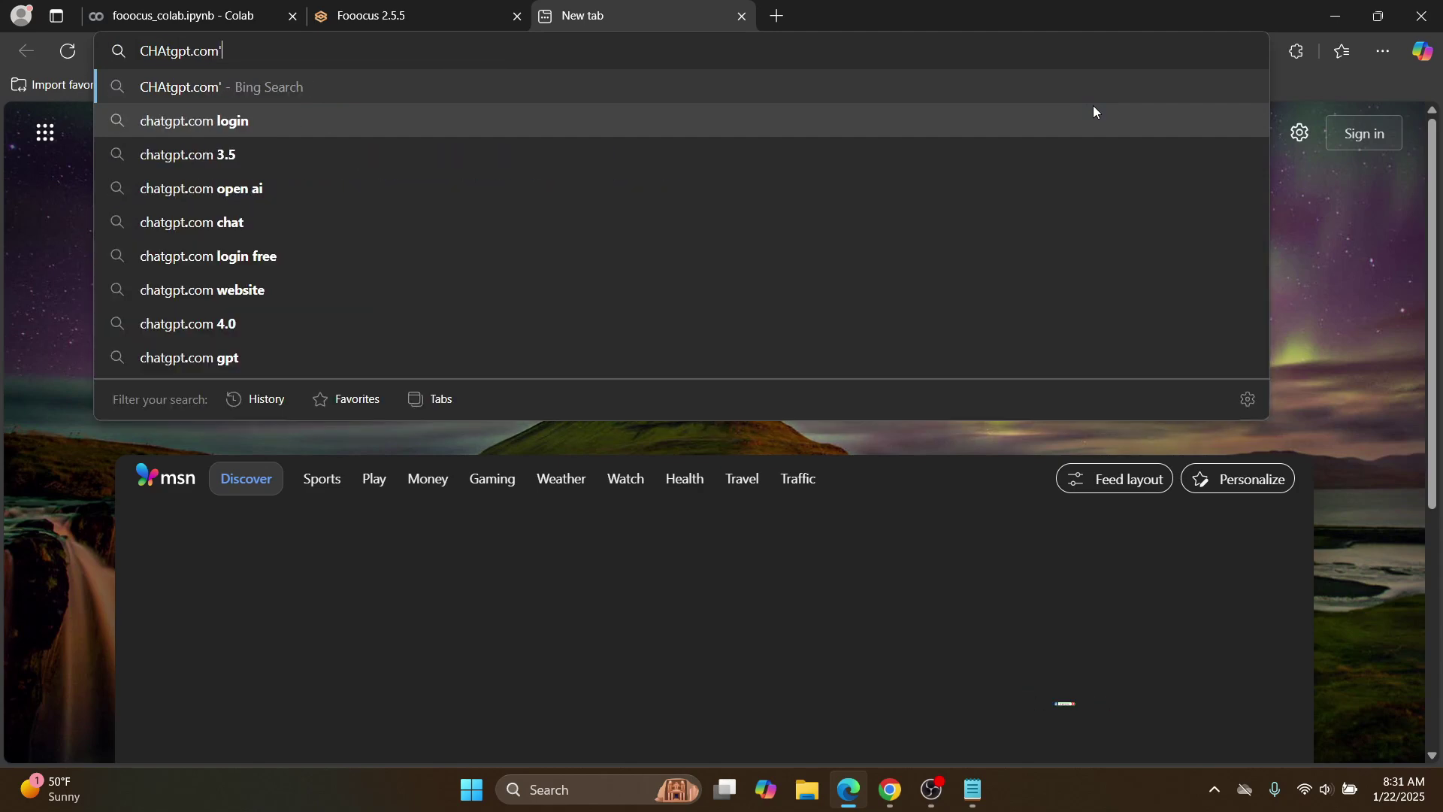
key("BackSpace")
key("Return")
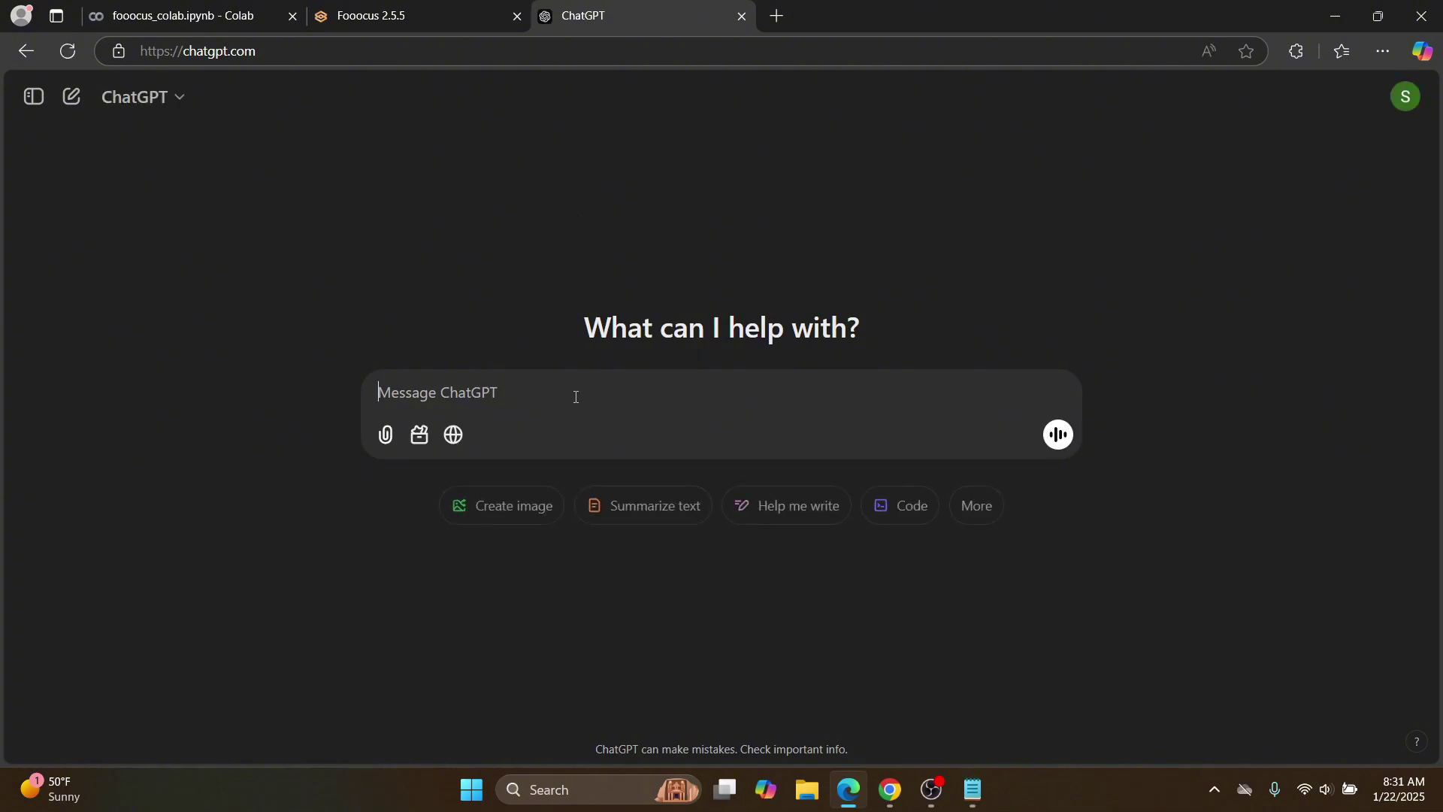
type("i want to creat a image of forest with plants , trees , sunlights and pond. help me write a prompt to creat this image using fooocus ai tool")
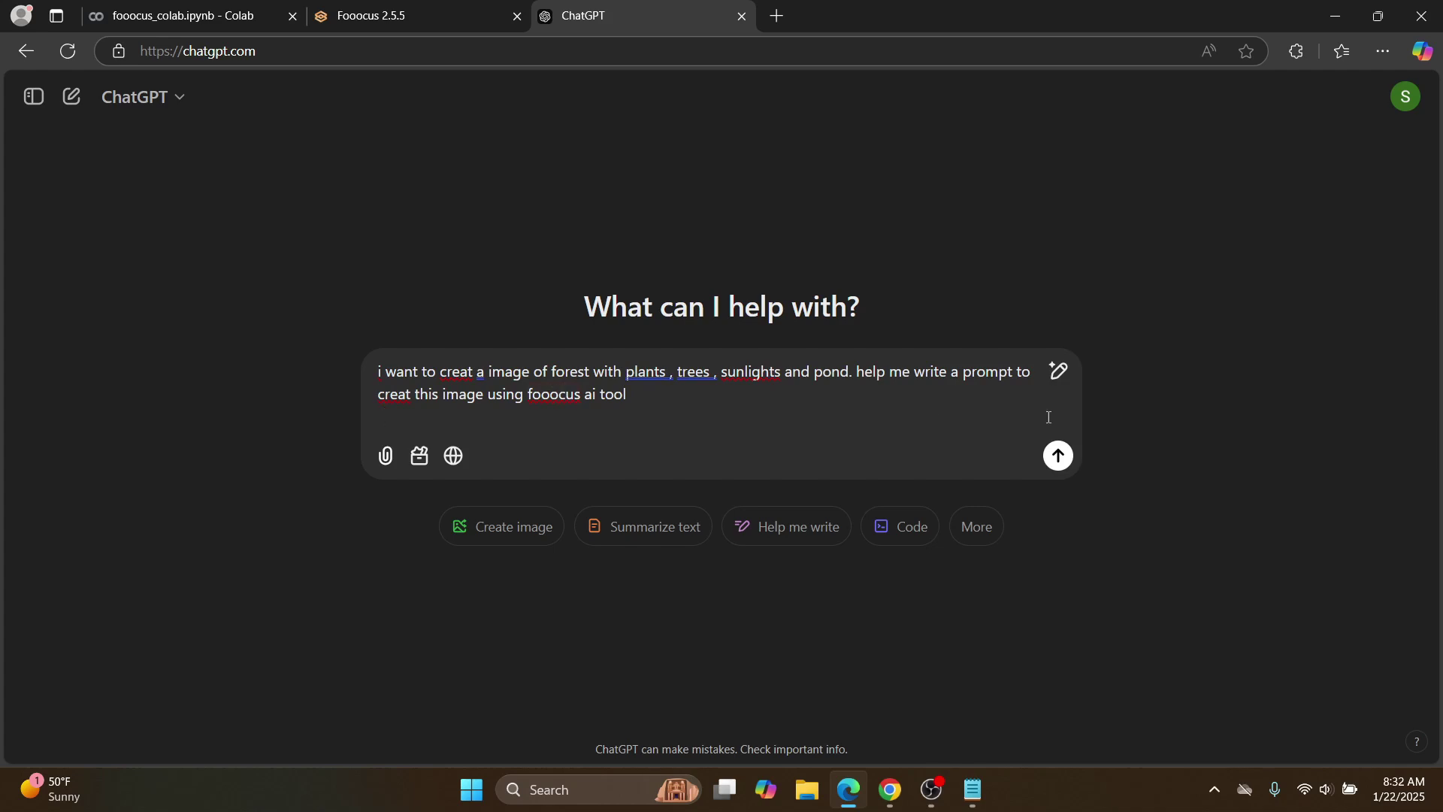
left_click(1059, 457)
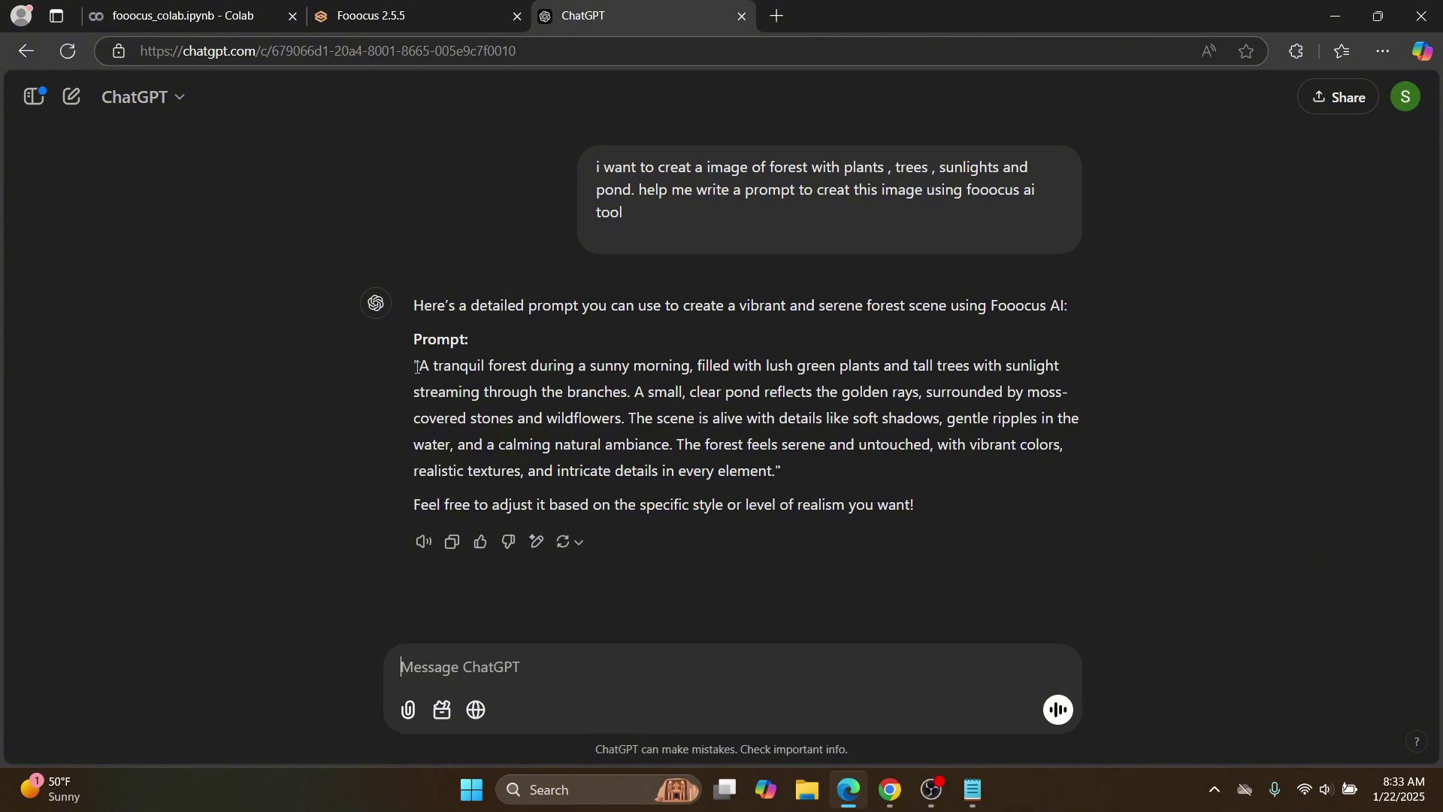
Step: Copy ChatGPT's suggested tranquil forest prompt, replace the cat prompt in Fooocus with it and generate the images
left_click_drag(415, 366, 812, 458)
key("ctrl+c")
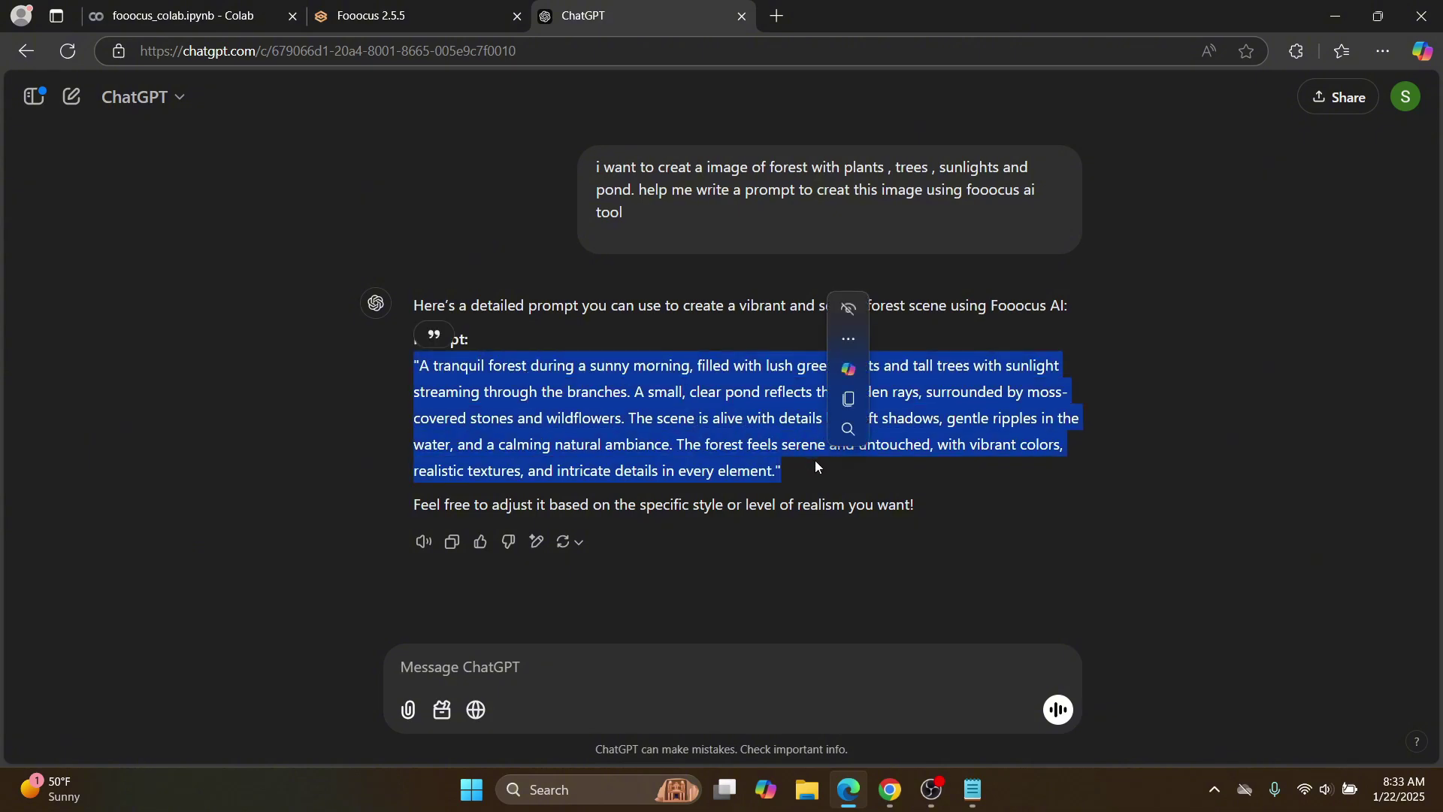
left_click(369, 15)
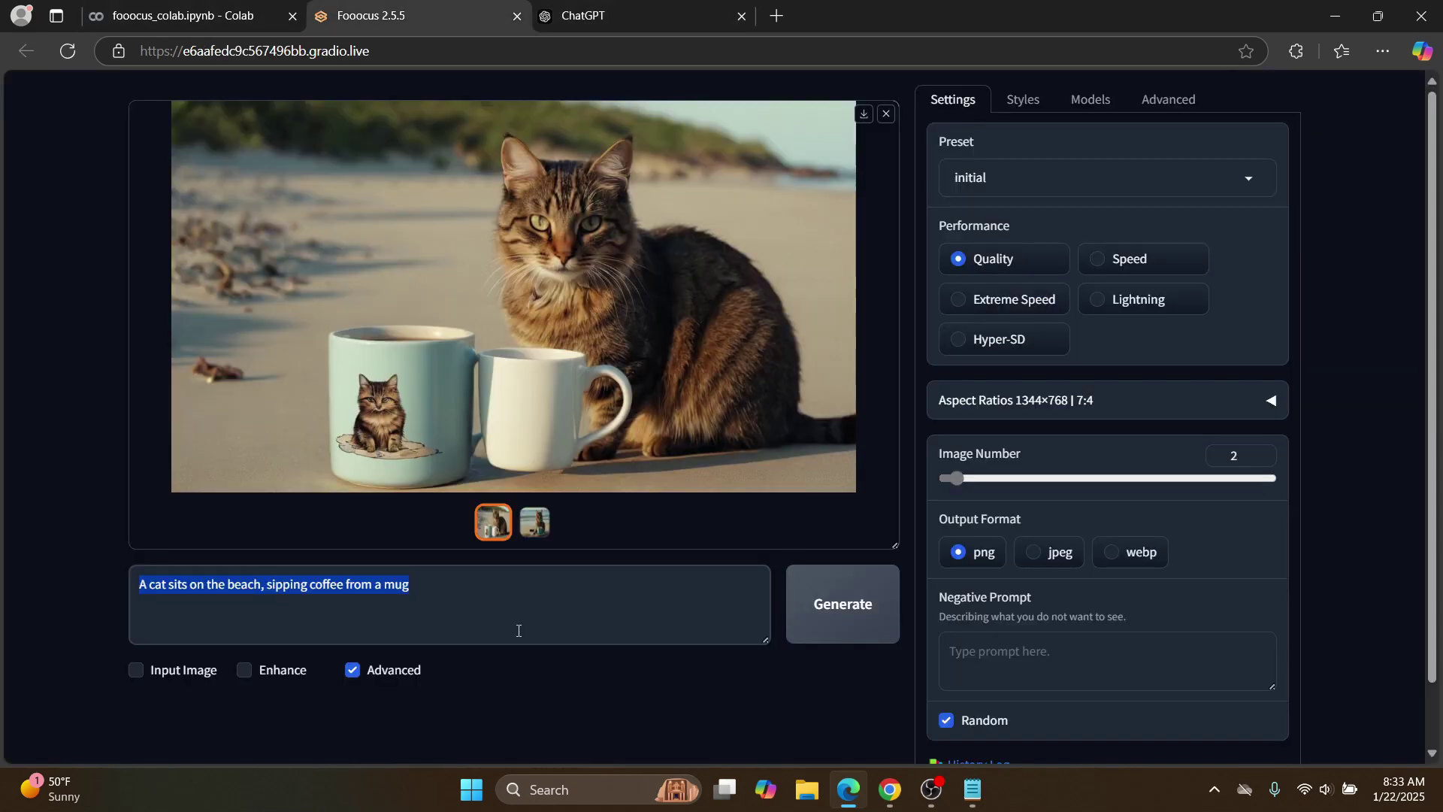
key("BackSpace")
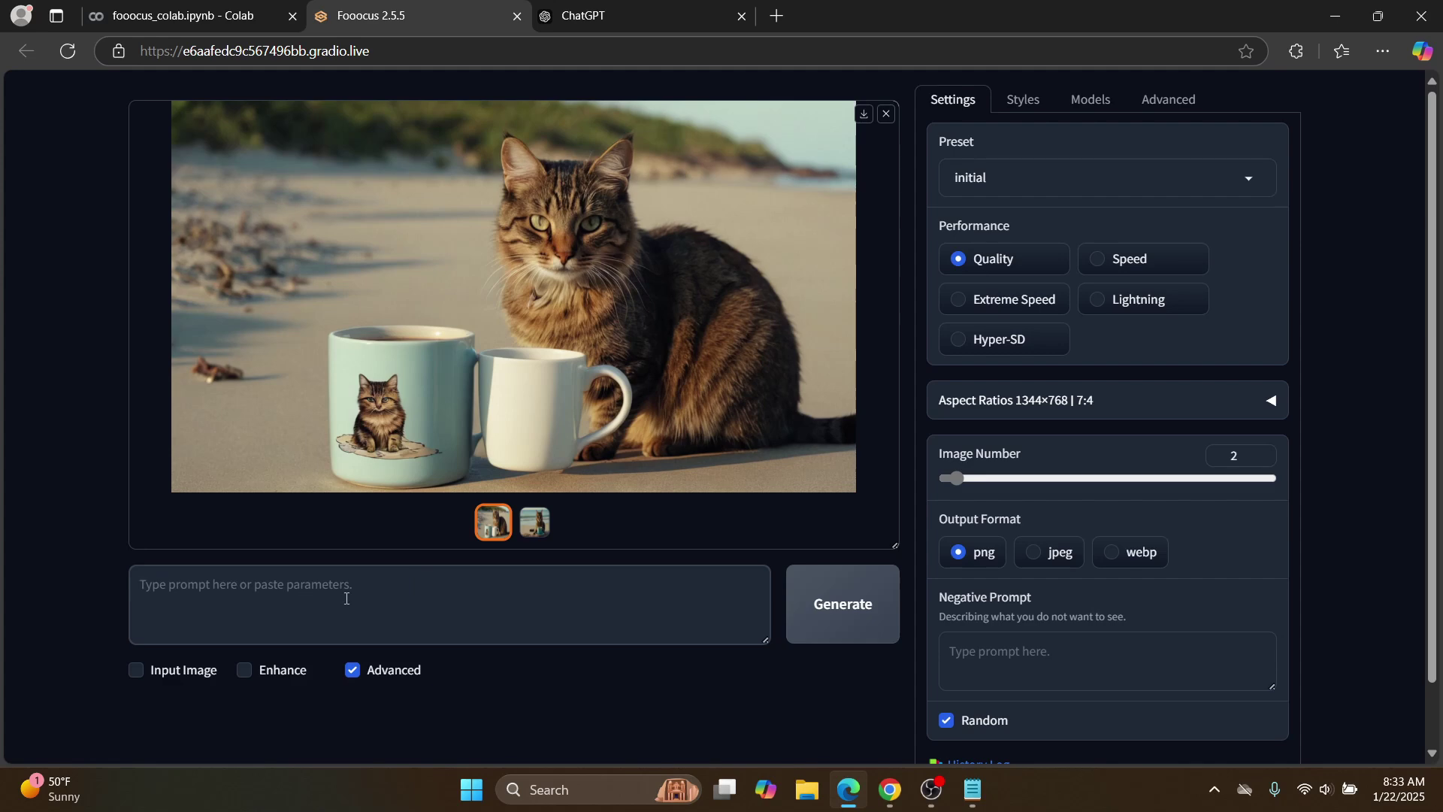
key("ctrl+v")
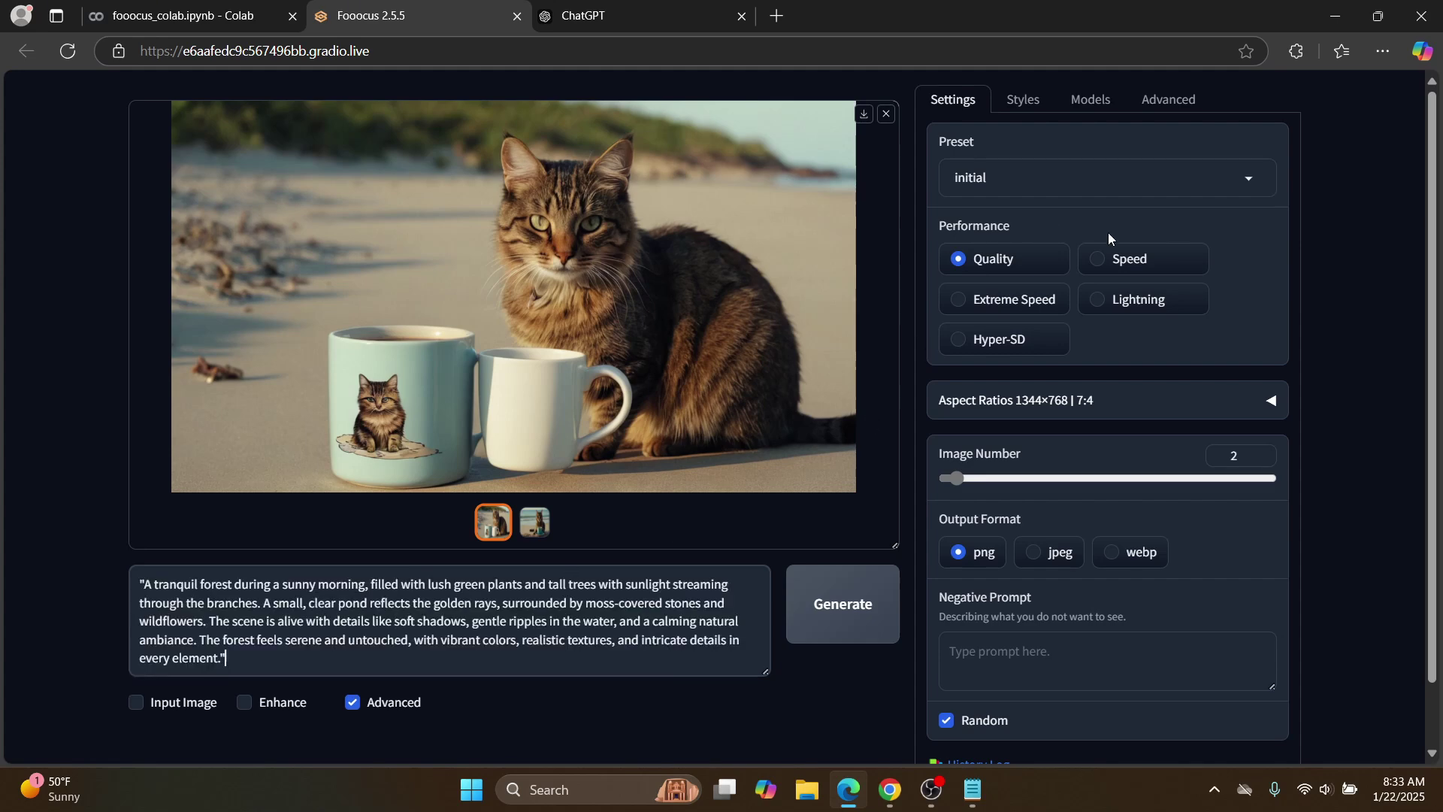
left_click(847, 608)
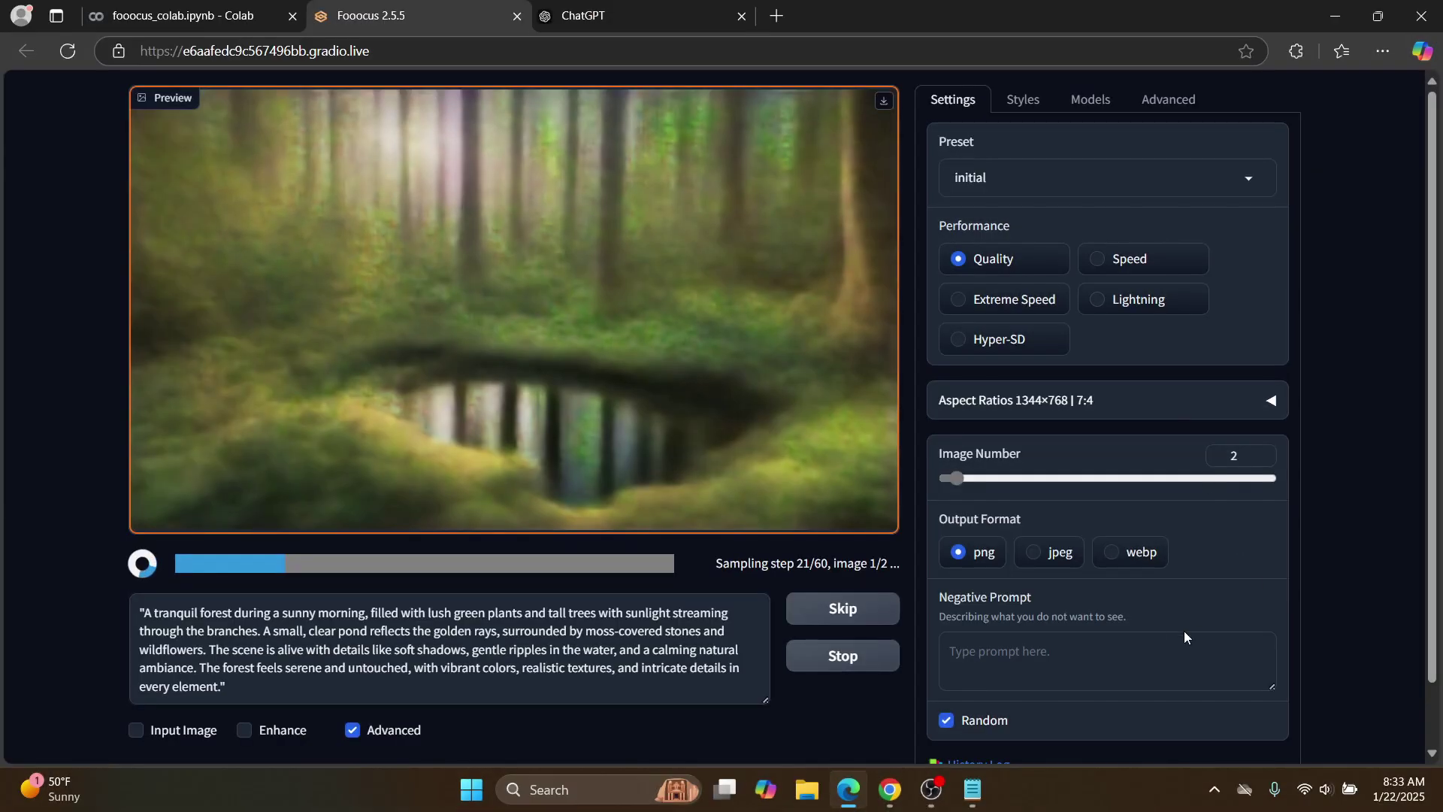
Step: Return to ChatGPT and send the request "also suggest a negative prompt this image"
left_click(642, 13)
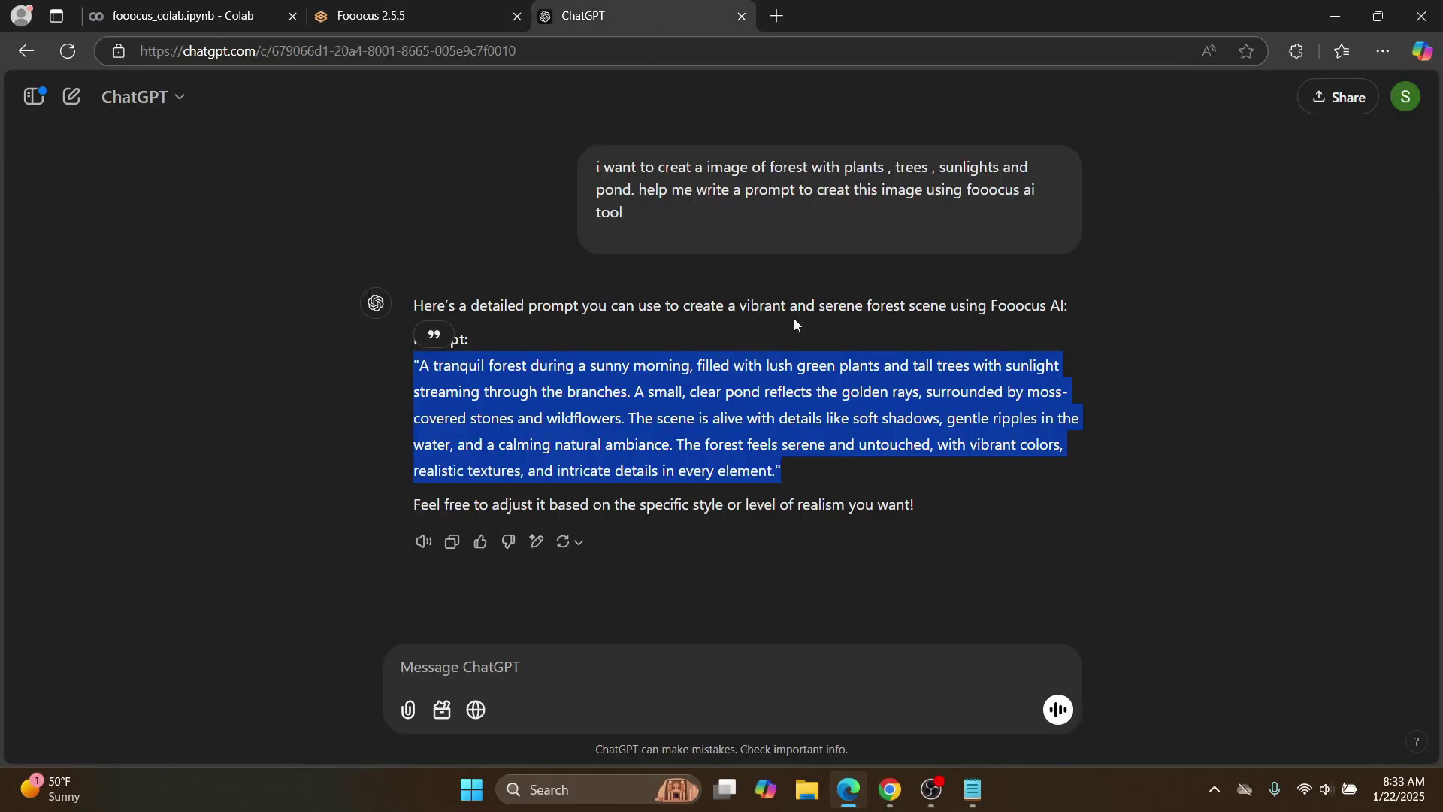
left_click(620, 670)
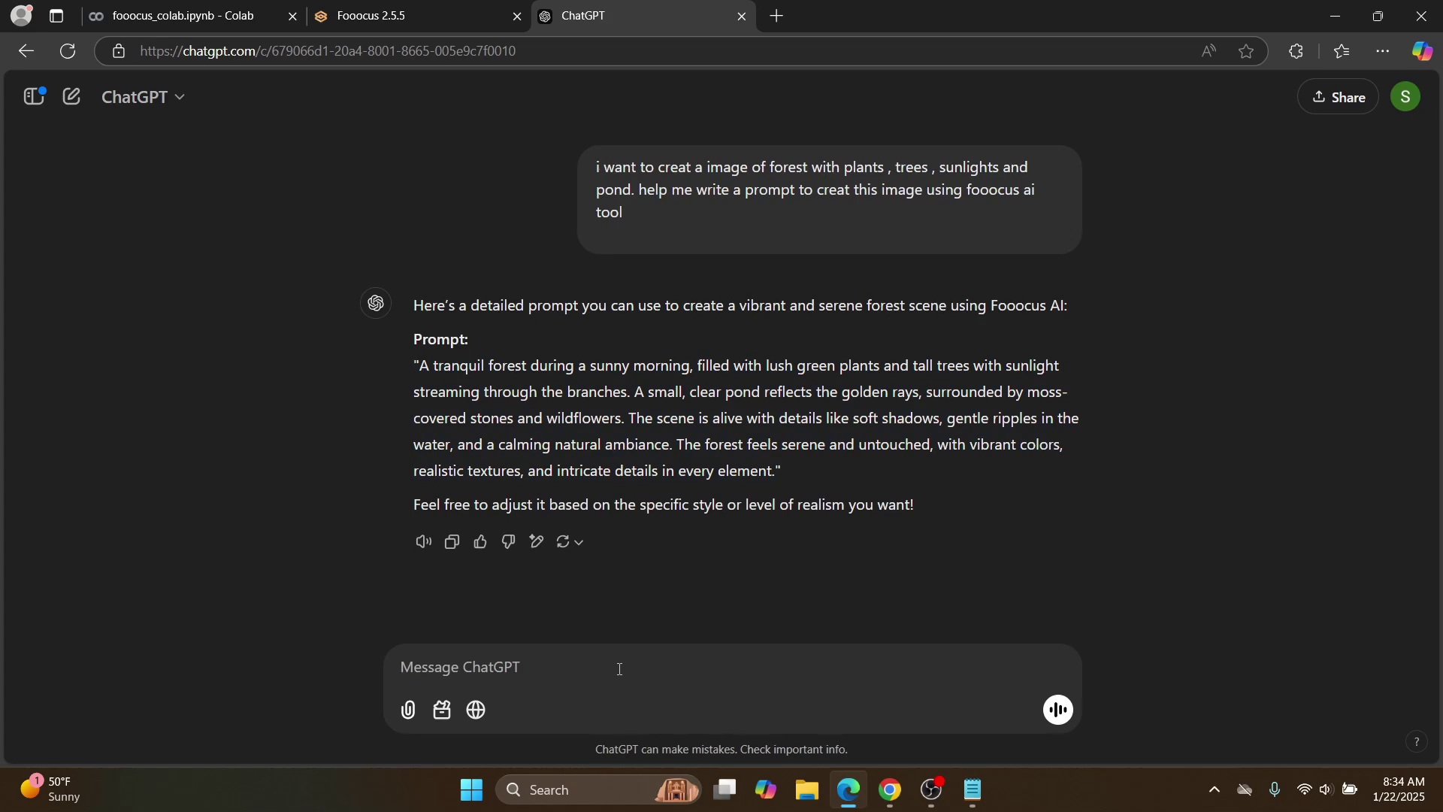
type("also suggest a negative prompt this image")
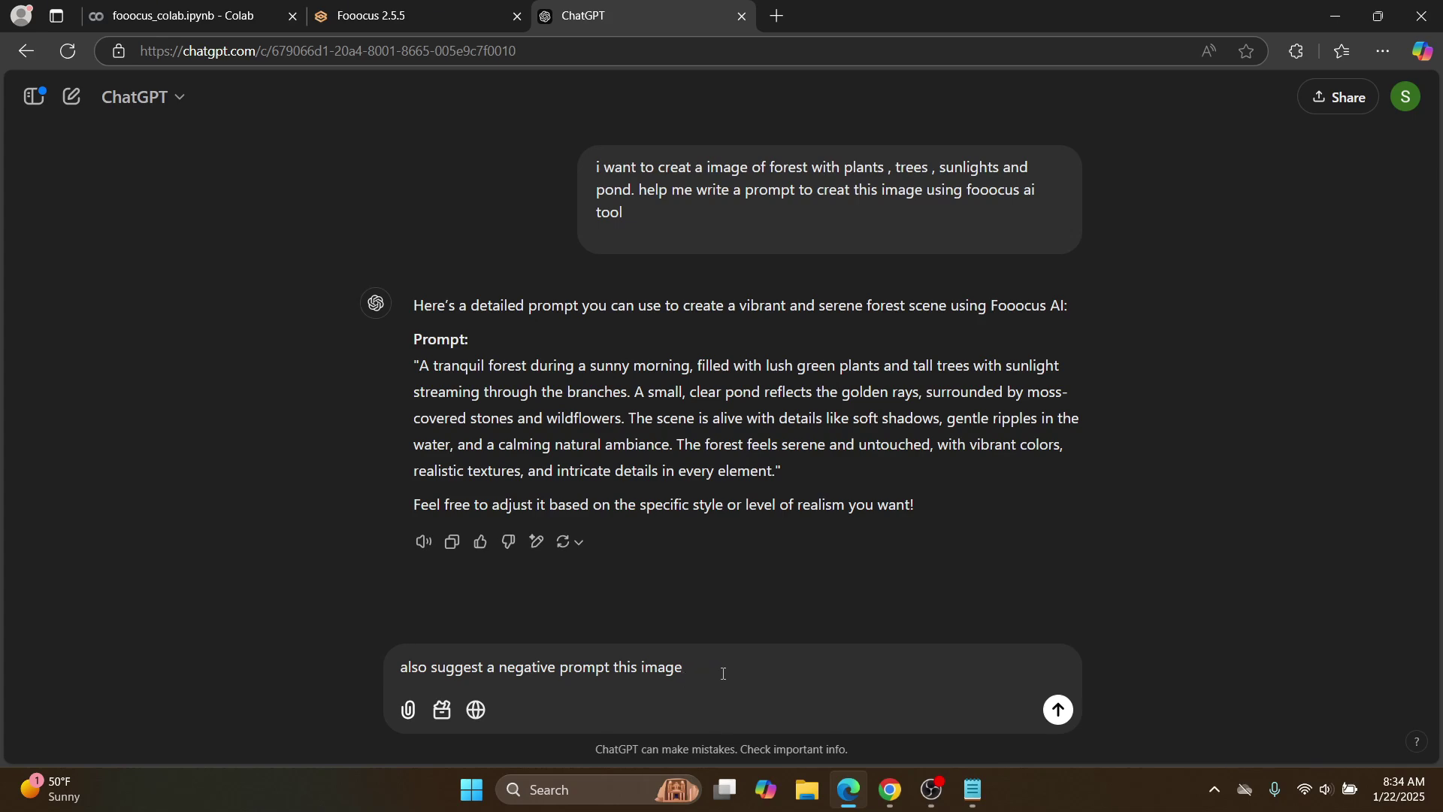
key("Return")
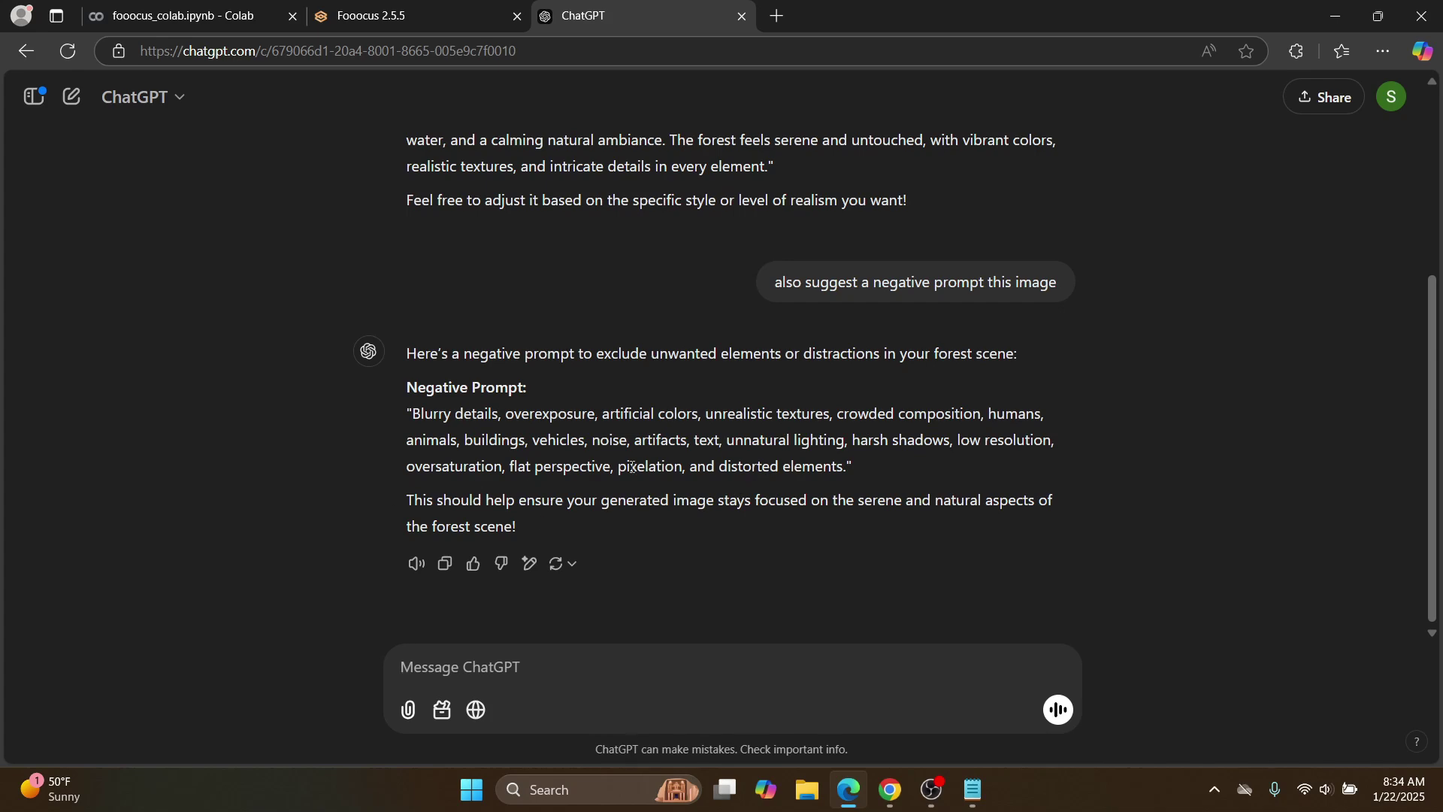
Step: Copy the suggested negative prompt, from "Blurry details" to "distorted elements", into the Negative Prompt setting in Fooocus
left_click_drag(412, 413, 853, 467)
key("ctrl+c")
left_click(372, 15)
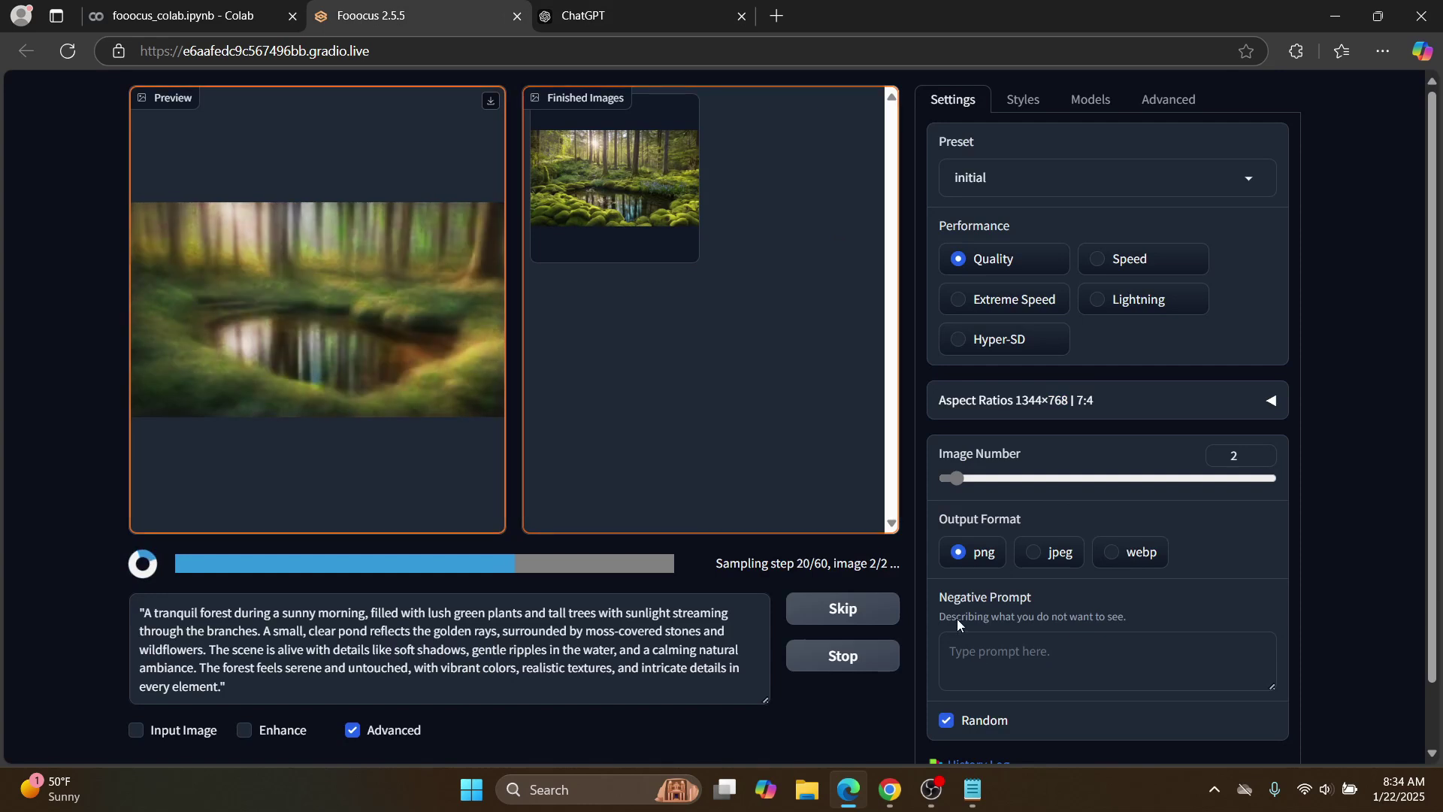
left_click(1026, 647)
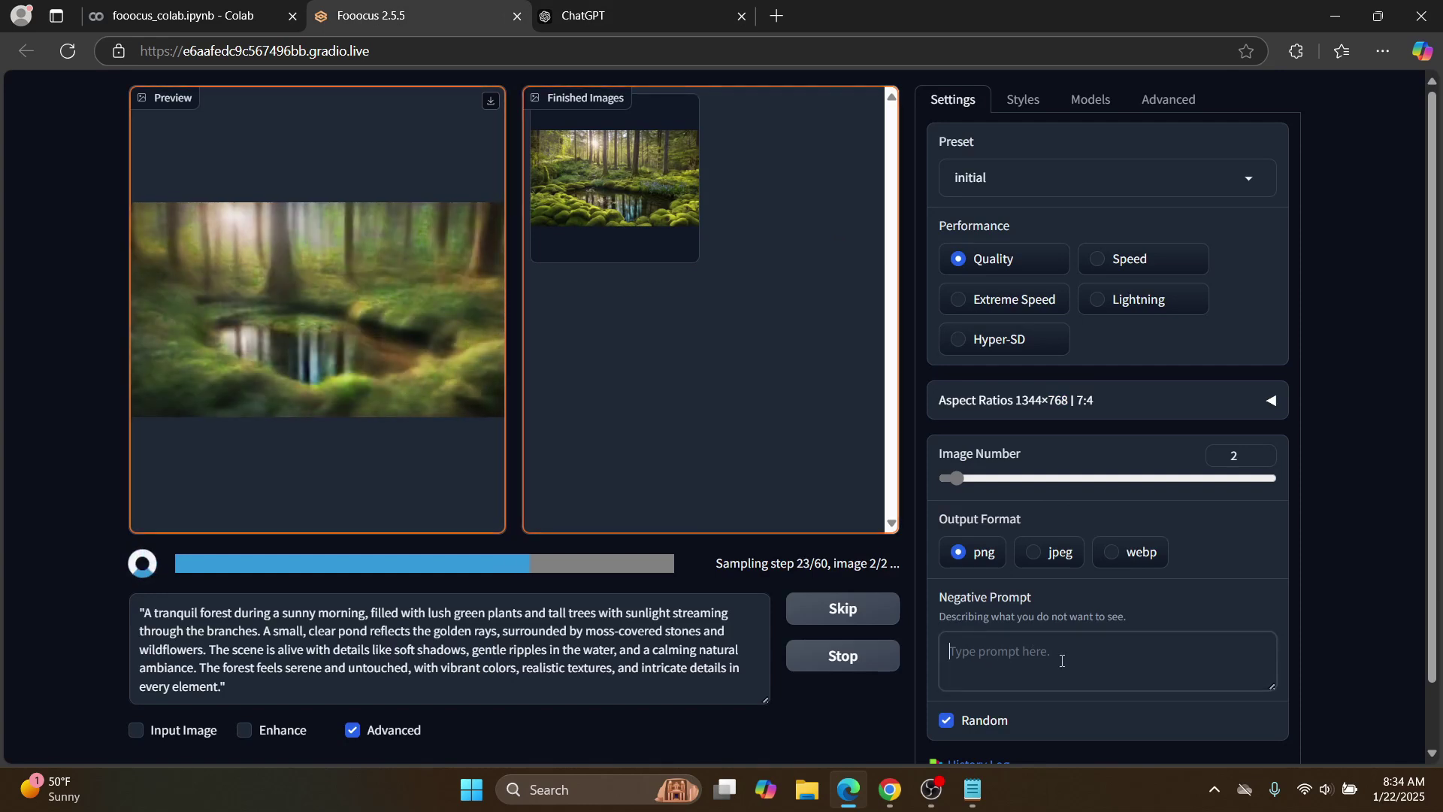
key("ctrl+v")
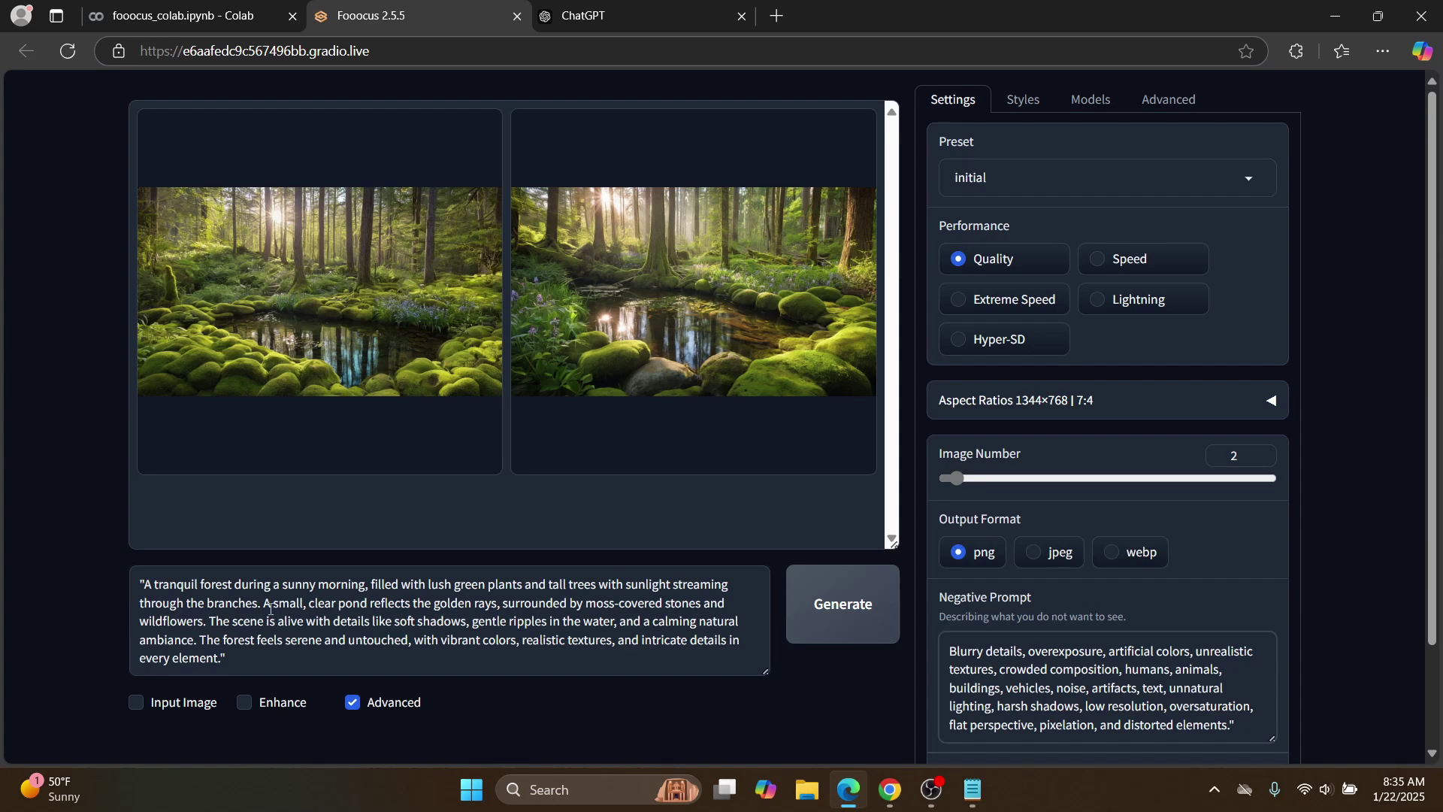
Step: View both generated forest pond images enlarged, then download them
left_click(376, 276)
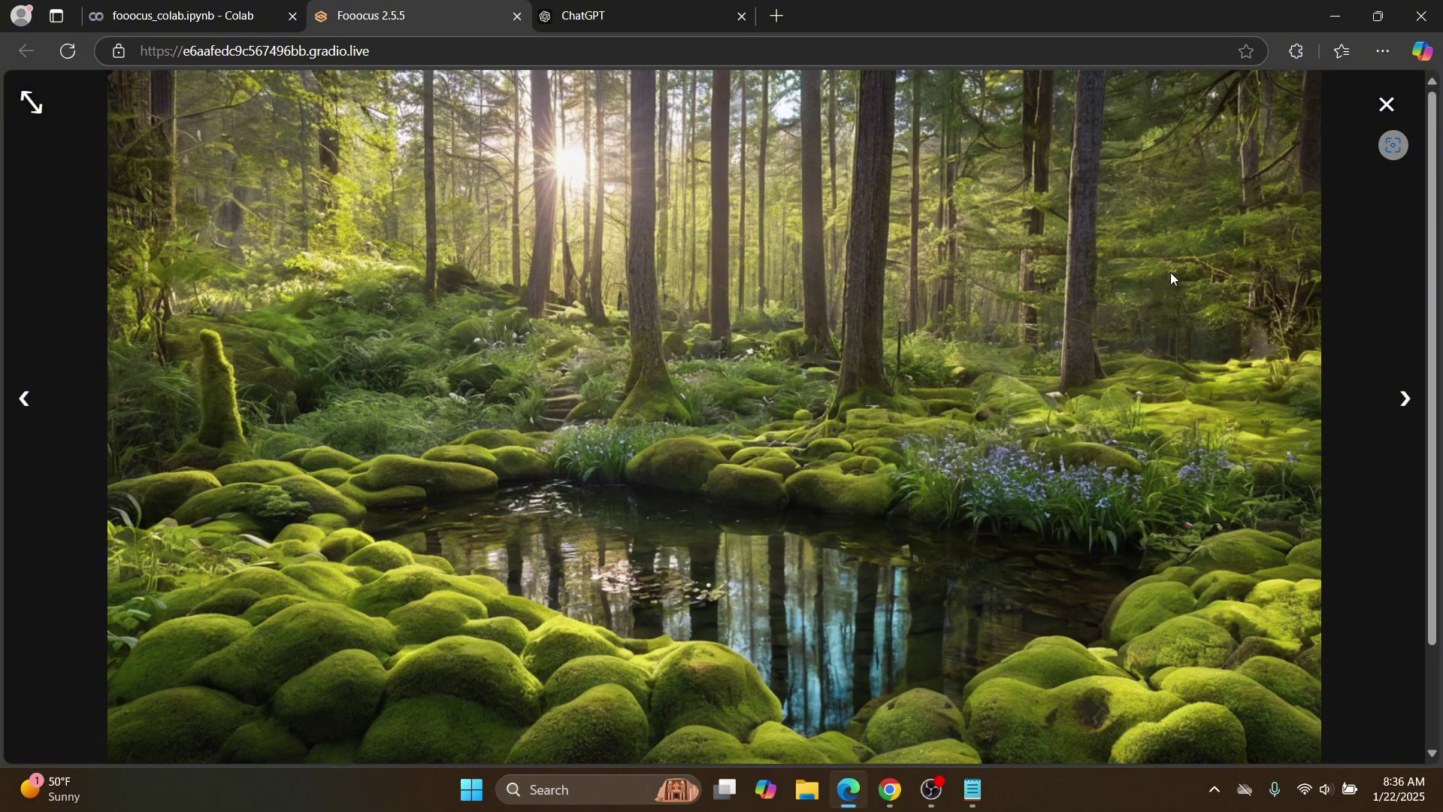
left_click(1147, 231)
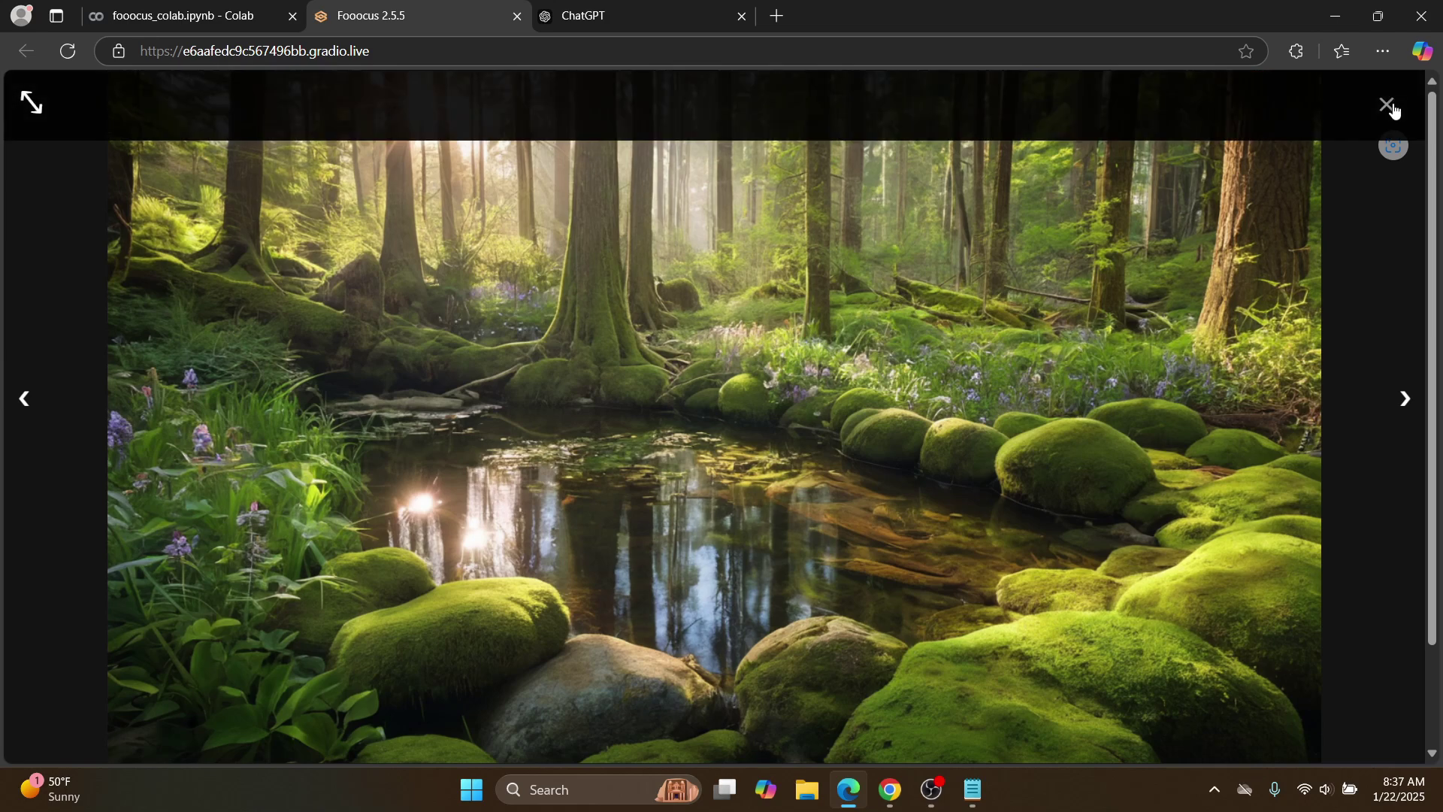
left_click(1388, 104)
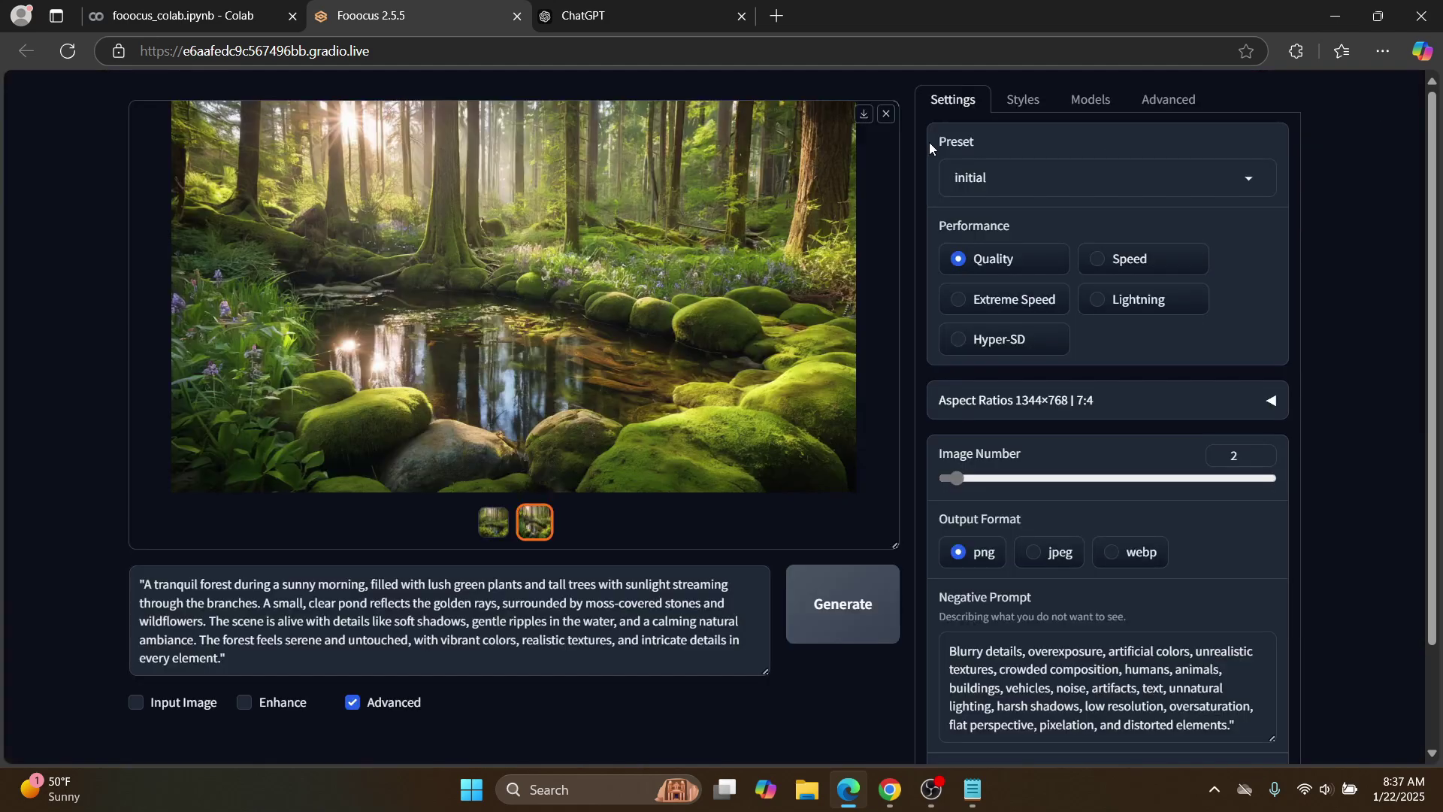
left_click(861, 115)
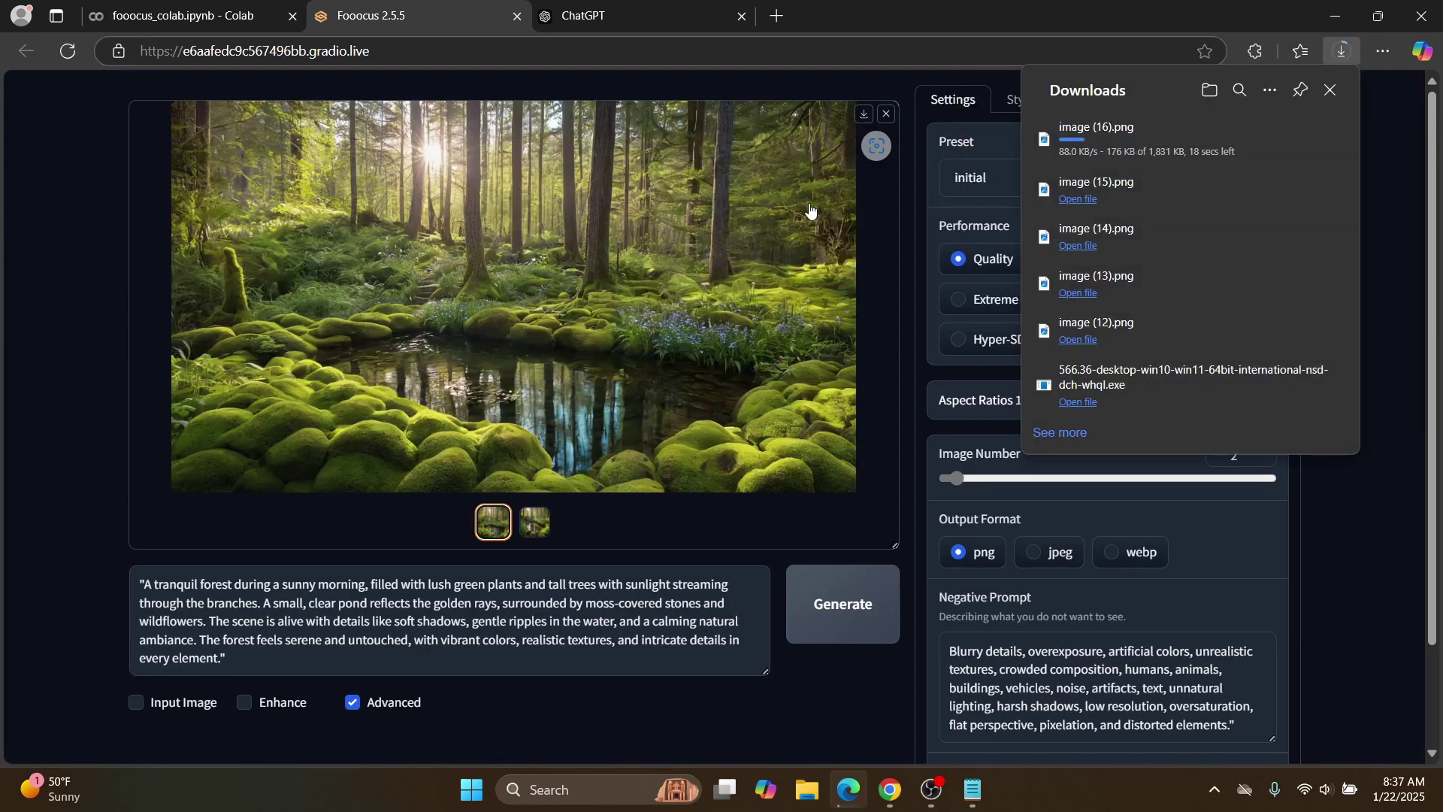